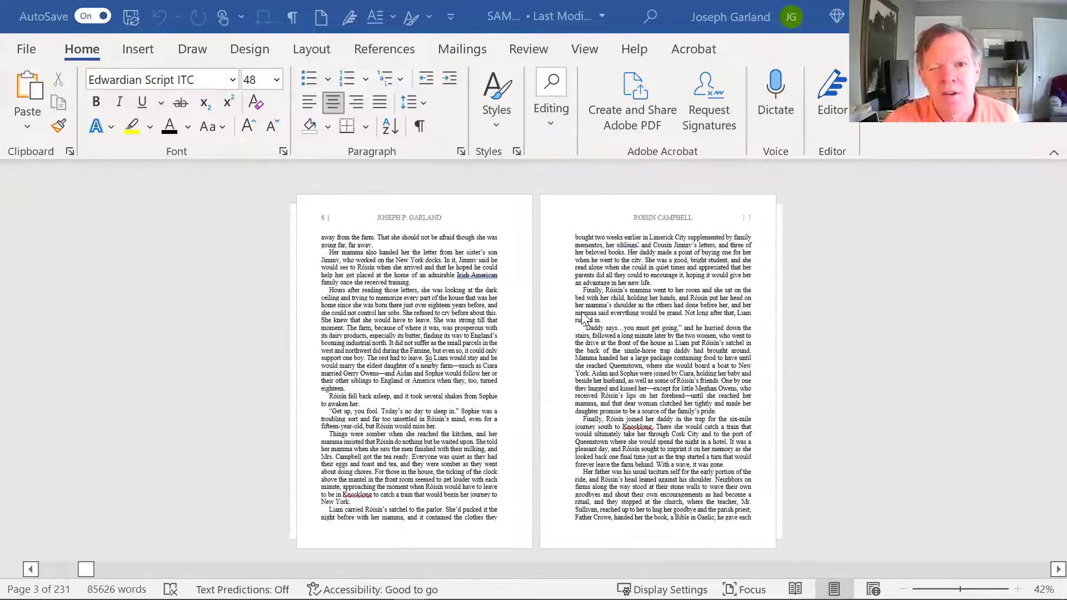
# Examine the book's title, copyright, dedication and opening chapter pages to see which side of the spread each falls on
pyautogui.scroll(1, 583, 317)
pyautogui.scroll(1, 582, 317)
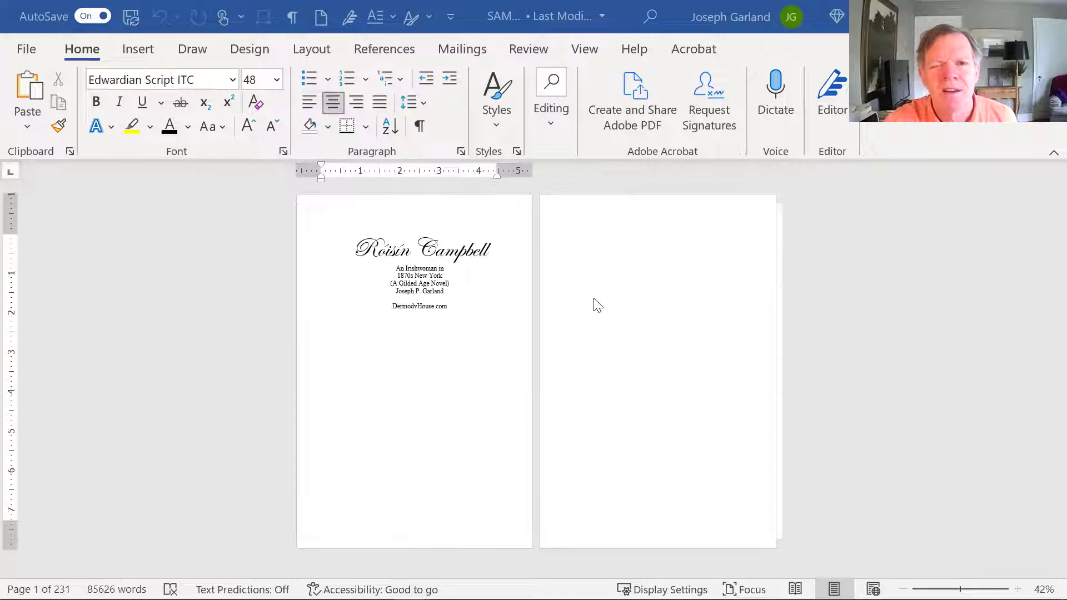
pyautogui.scroll(-5, 597, 305)
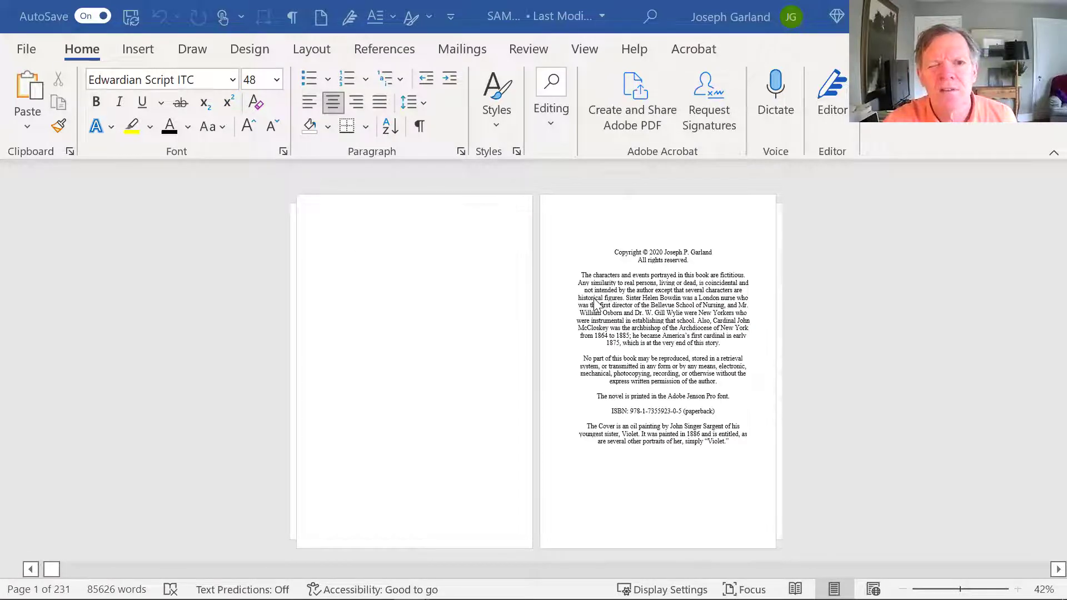
pyautogui.scroll(5, 596, 303)
pyautogui.scroll(-5, 492, 312)
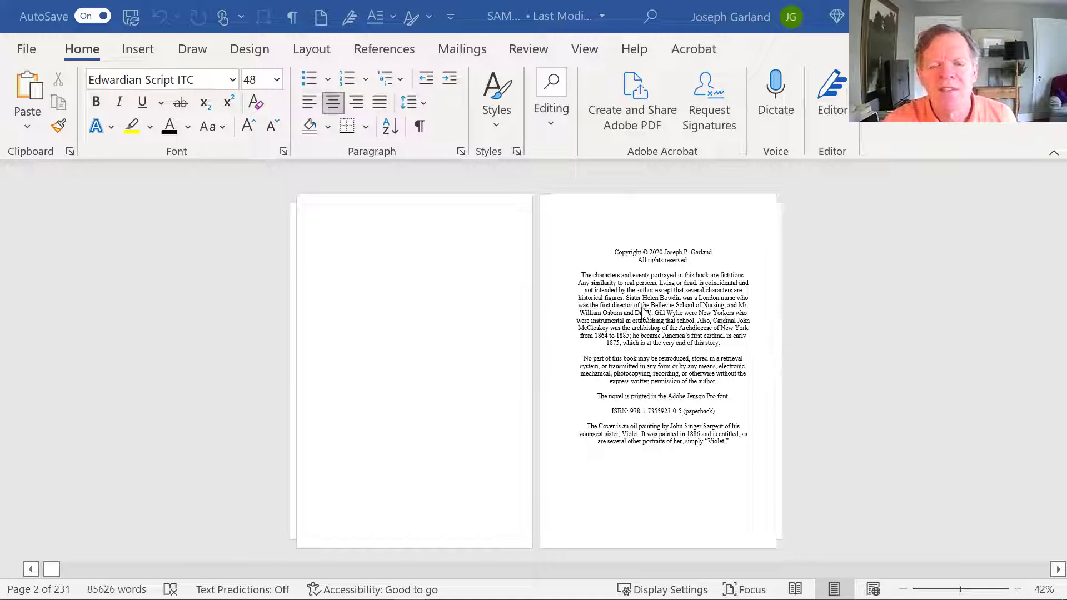
pyautogui.scroll(-5, 644, 314)
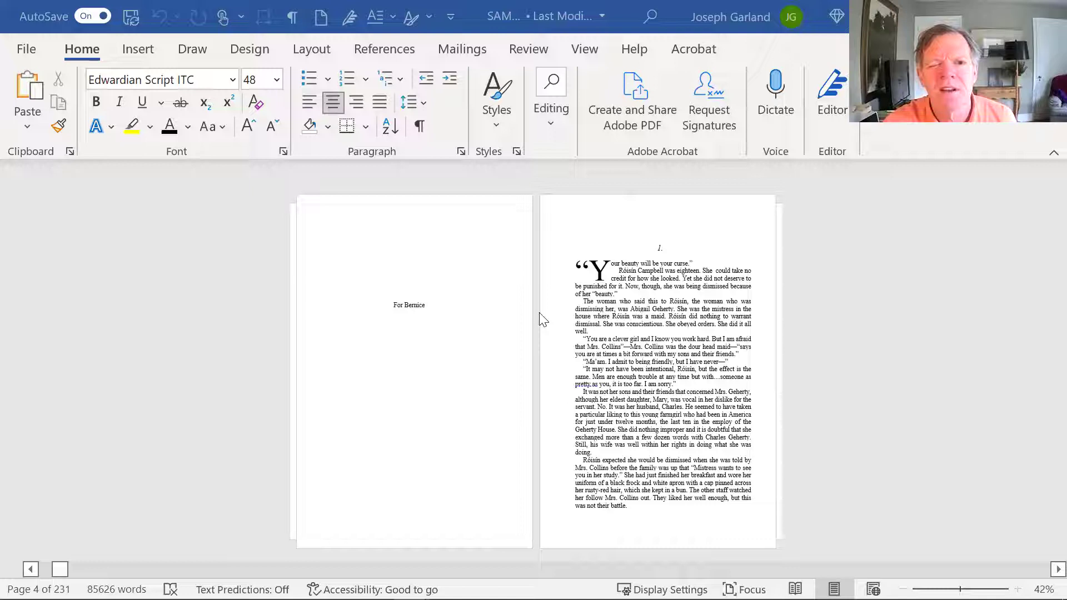
pyautogui.scroll(3, 539, 378)
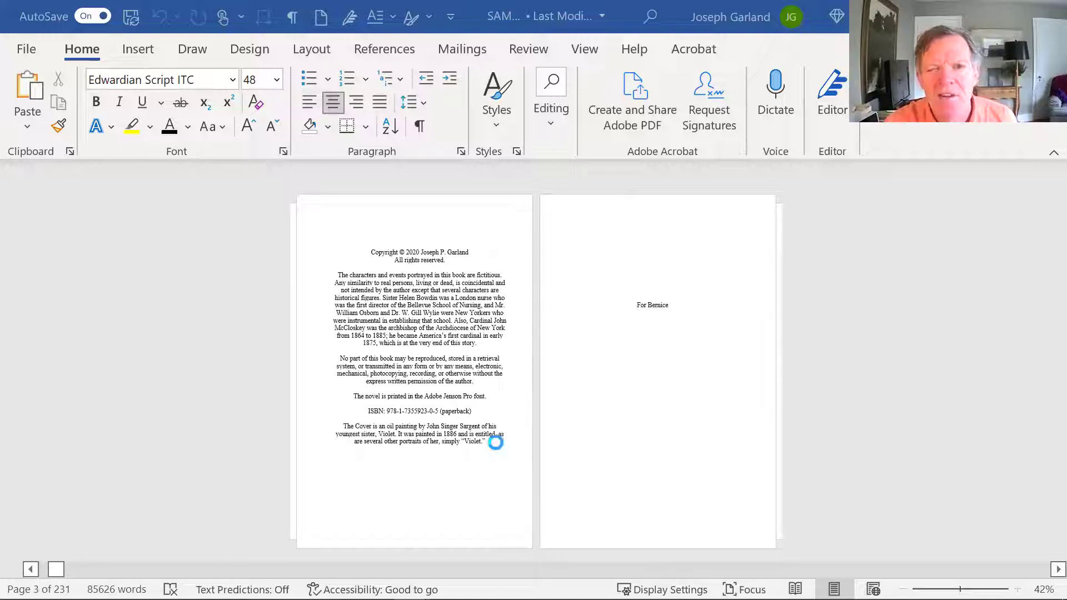
pyautogui.doubleClick(657, 562)
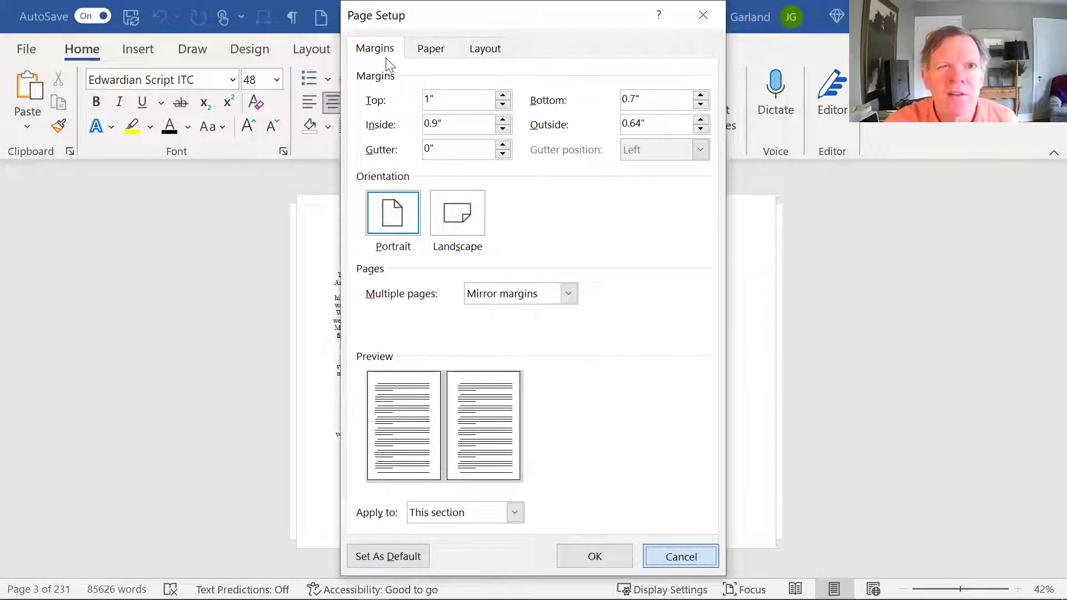
pyautogui.press('Escape')
# Show the formatting marks and insert a Next Page section break at the end of the copyright page text
pyautogui.hotkey('ctrl', 'shift', '8')
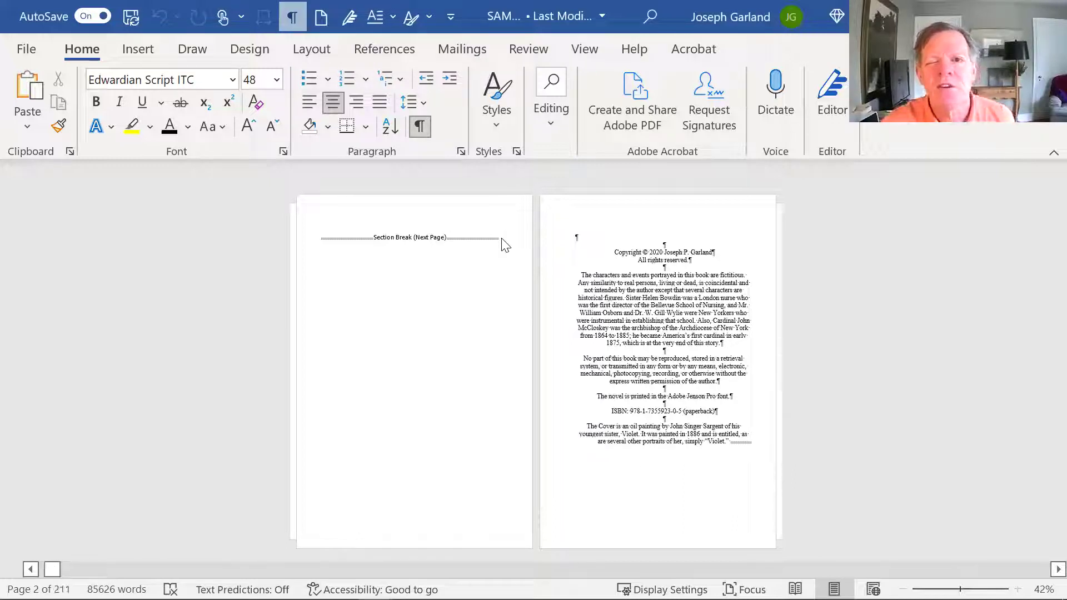
pyautogui.scroll(-1, 502, 239)
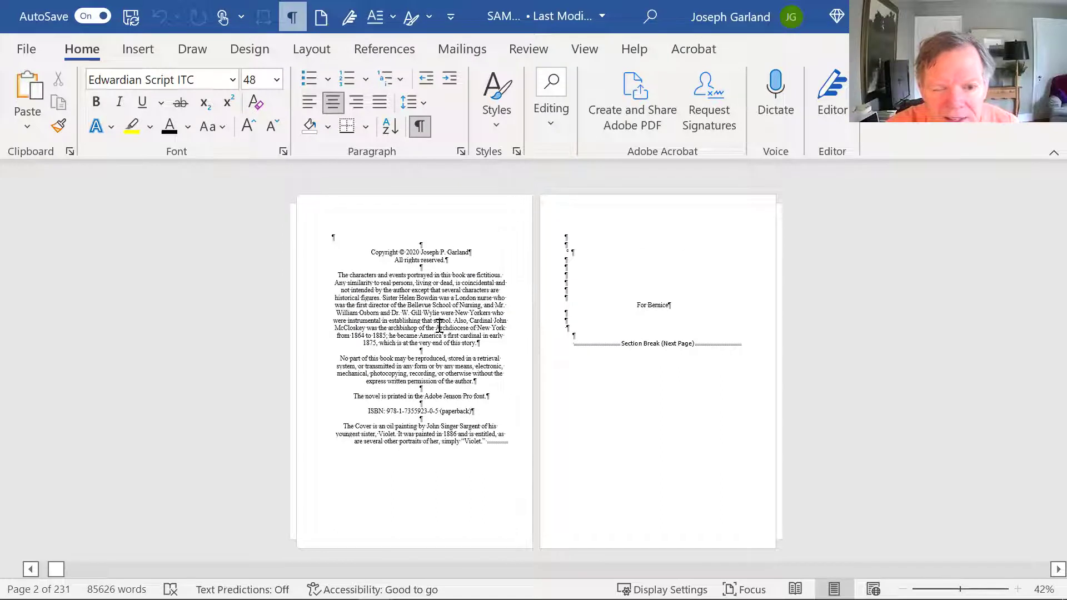
pyautogui.click(486, 446)
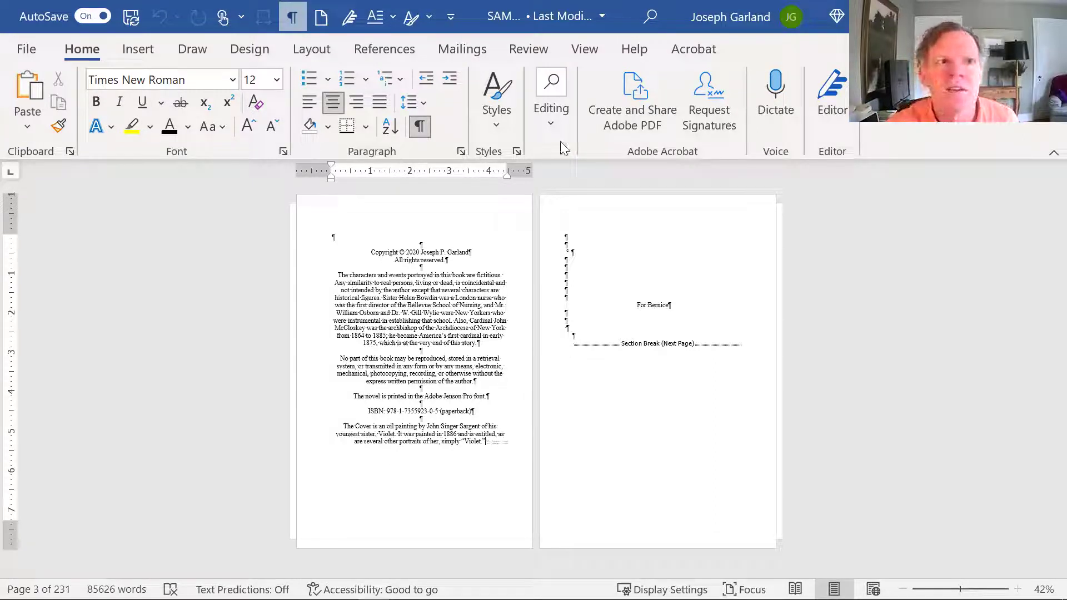
pyautogui.click(311, 50)
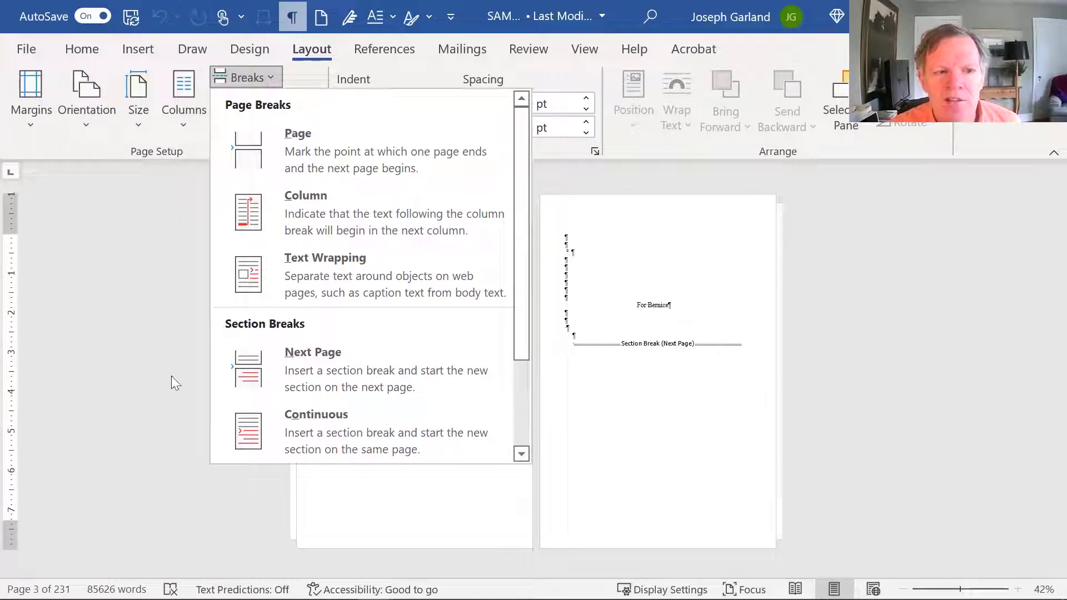
pyautogui.click(314, 367)
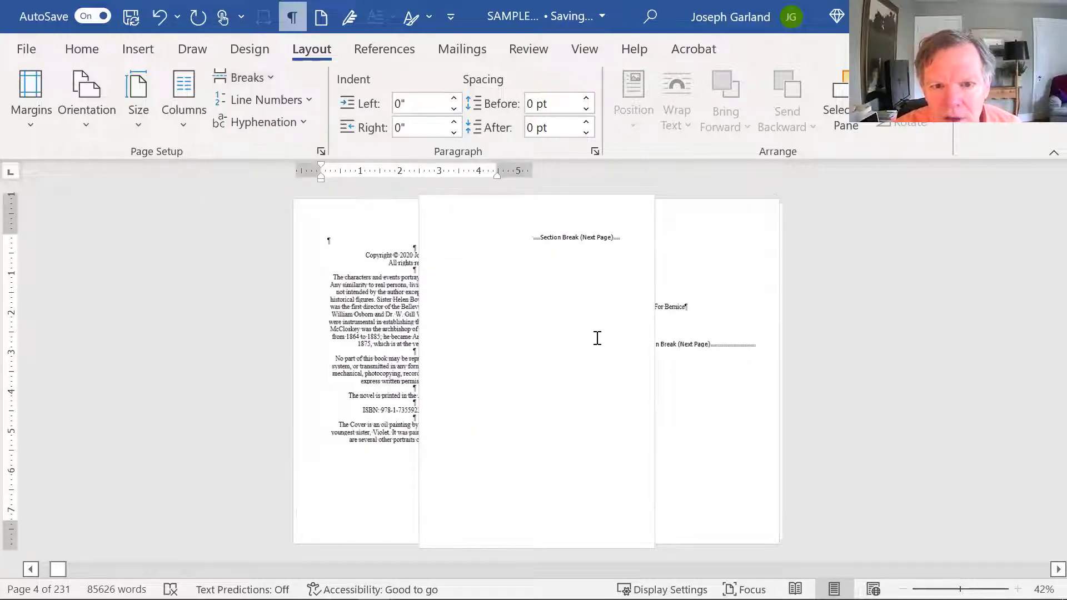
# Add a Next Page section break after the dedication and hide the formatting marks
pyautogui.click(650, 432)
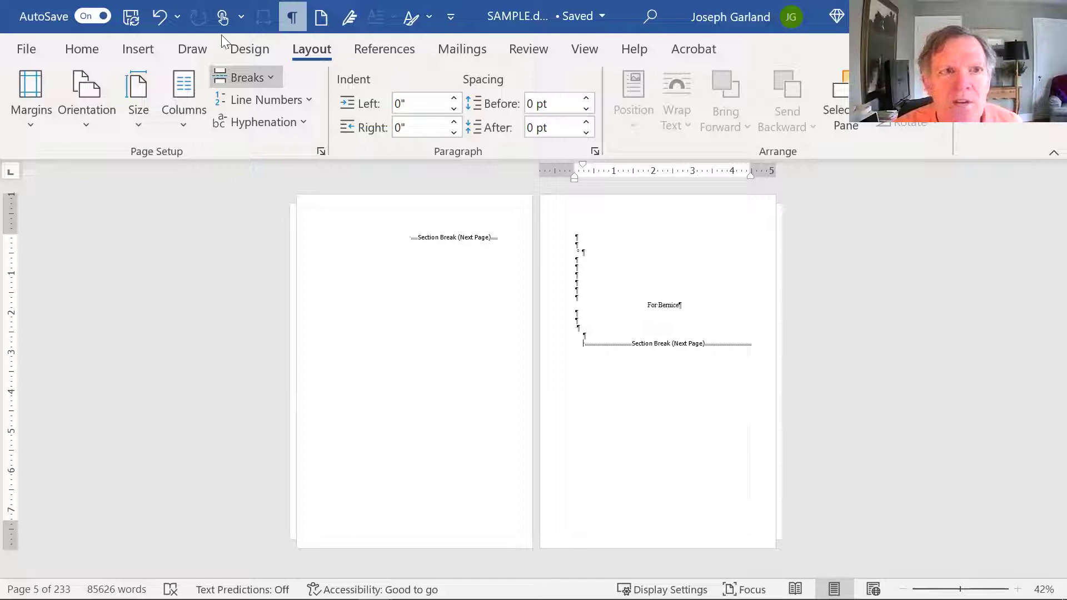
pyautogui.hotkey('ctrl', 'z')
pyautogui.click(292, 18)
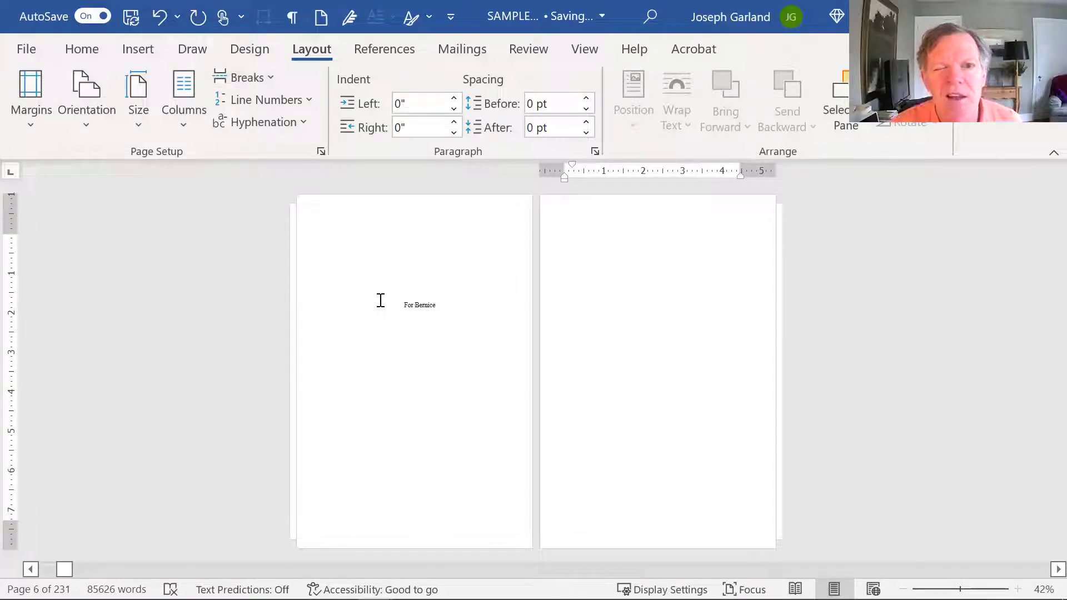
# Review the spreads from the title page through chapter 1 to check the blank pages and the page sides
pyautogui.scroll(2, 381, 300)
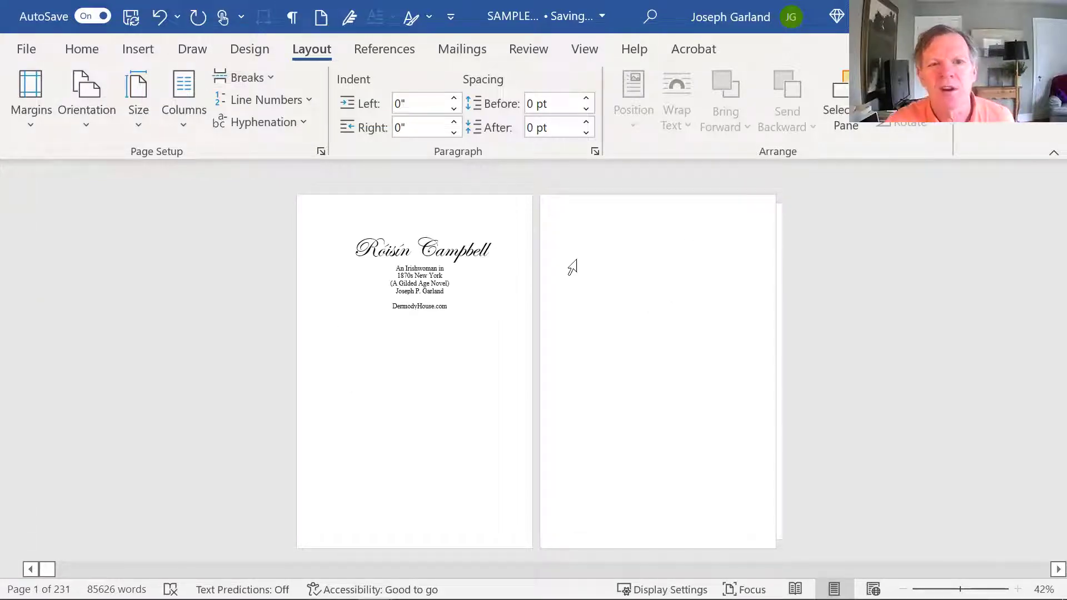
pyautogui.scroll(-1, 572, 266)
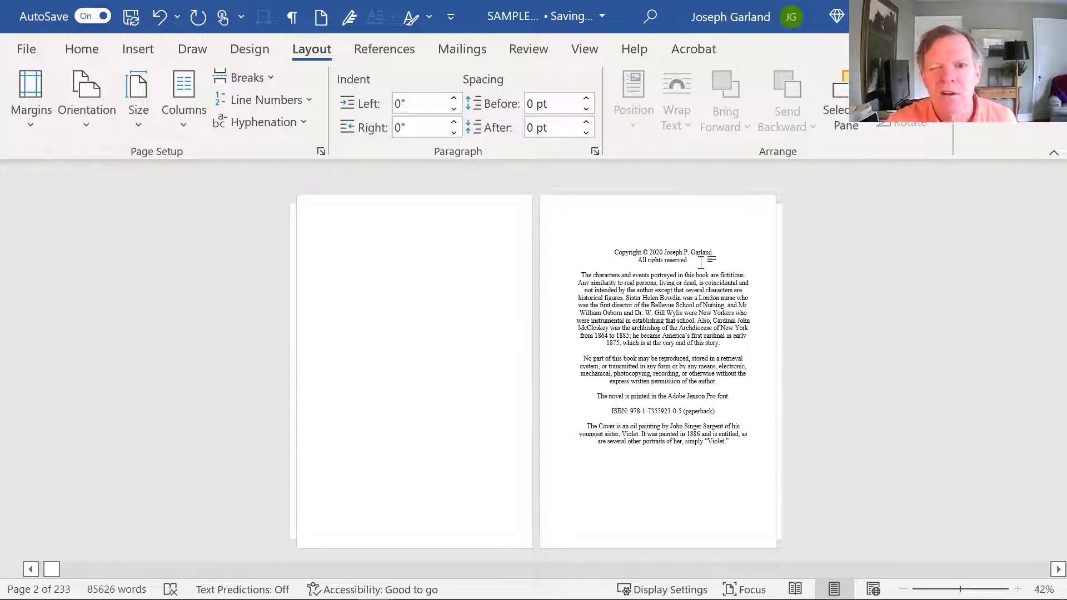
pyautogui.scroll(-1, 703, 264)
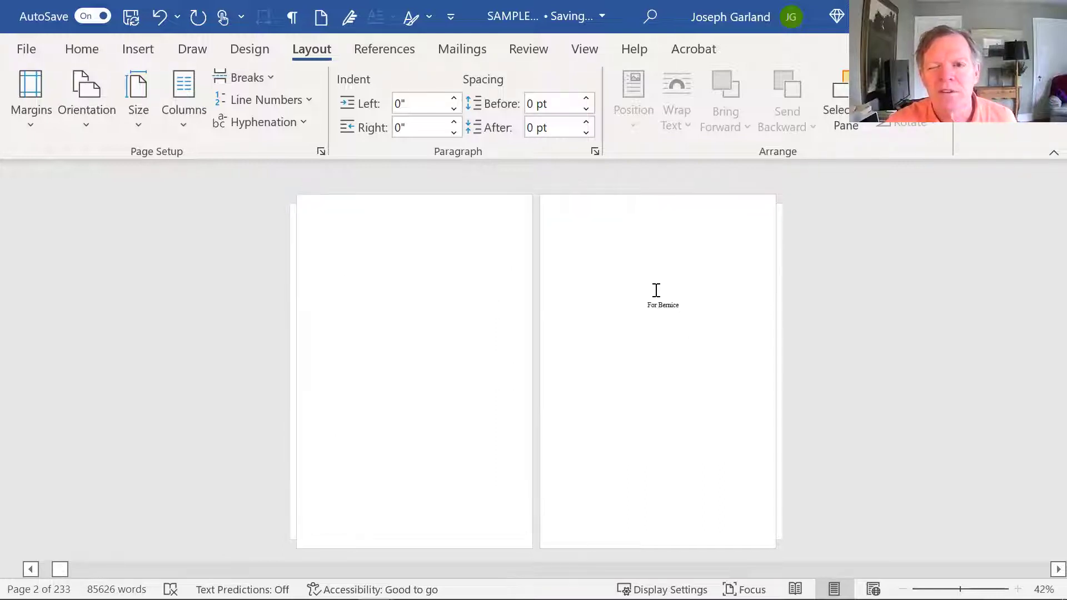
pyautogui.scroll(-1, 656, 290)
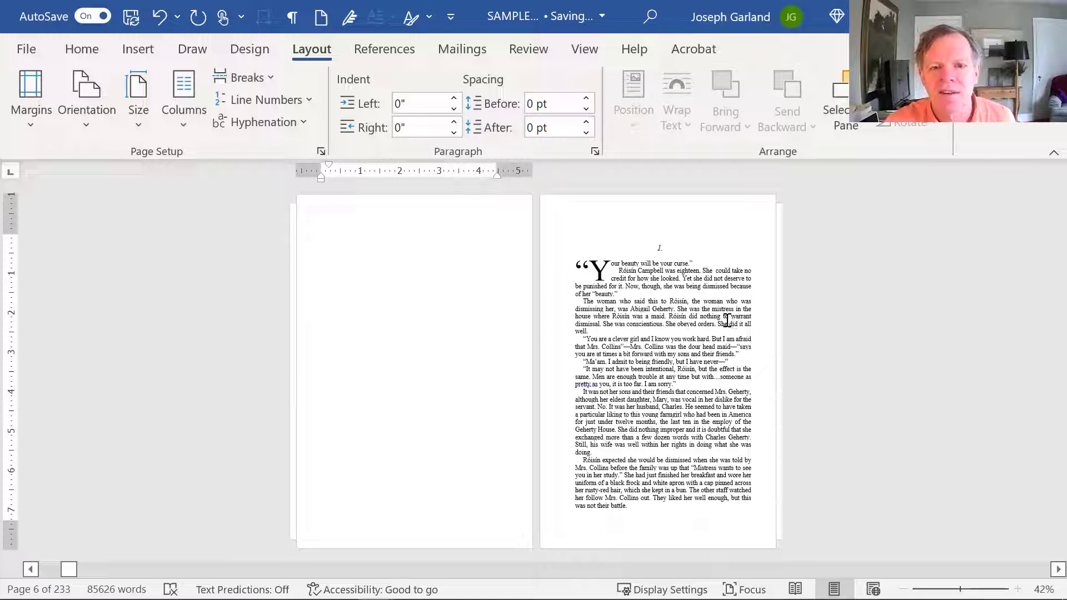
pyautogui.scroll(-1, 727, 320)
pyautogui.scroll(2, 723, 320)
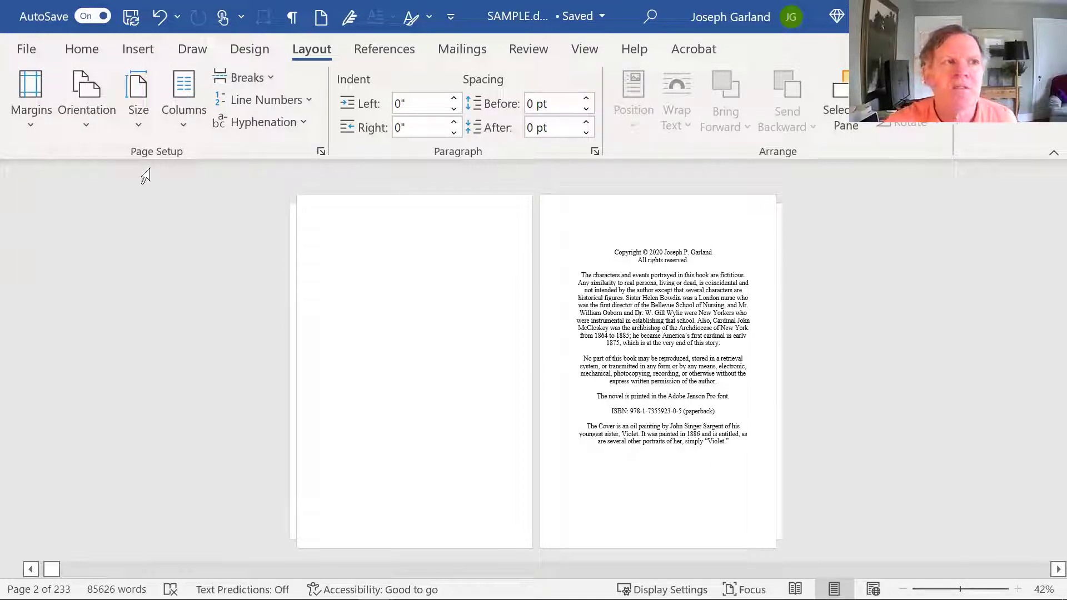
# Save the document as an Adobe PDF named SAMPLE.pdf in the Roisin folder, with View Result enabled
pyautogui.click(27, 51)
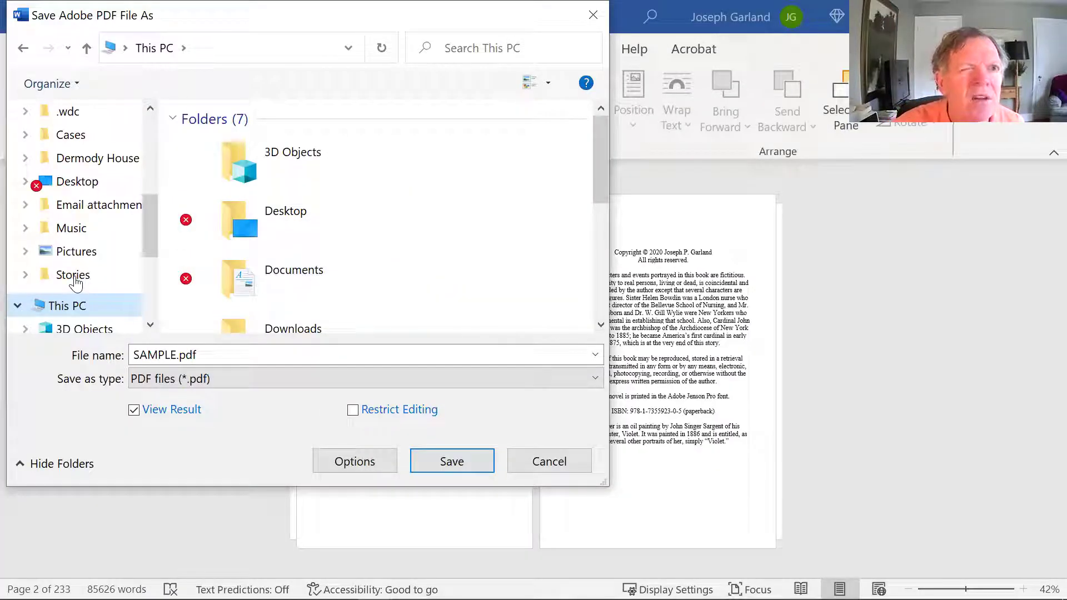
pyautogui.scroll(2, 76, 284)
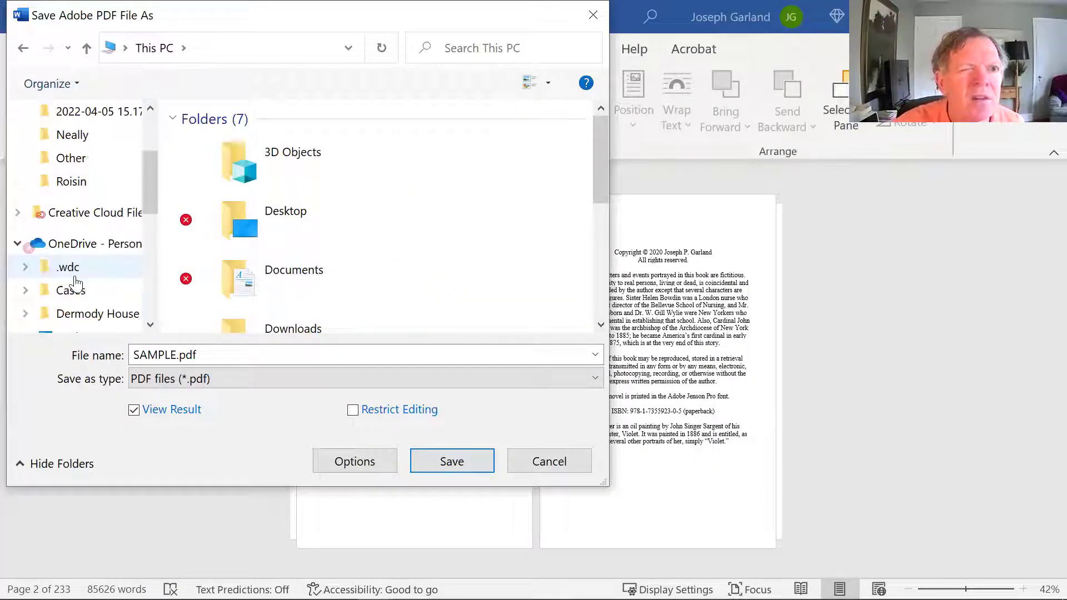
pyautogui.click(70, 185)
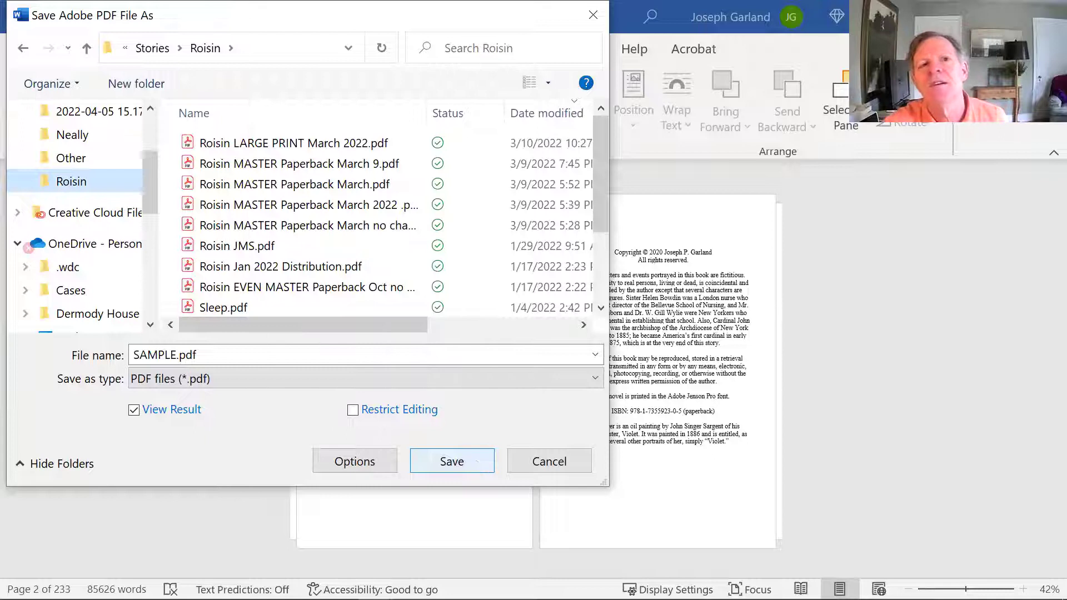
pyautogui.click(452, 461)
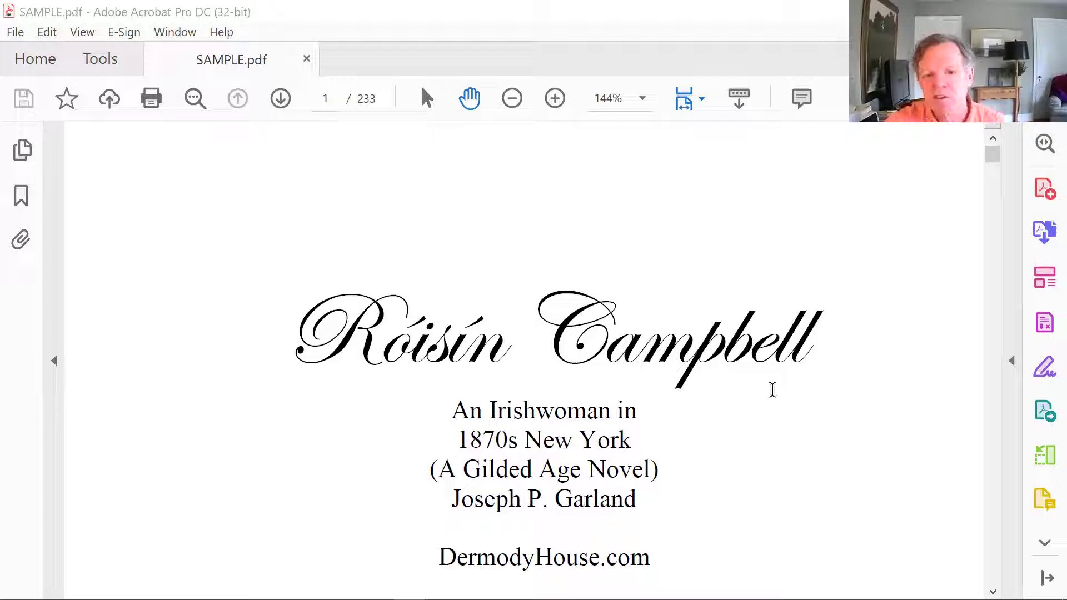
# Examine the page thumbnails of SAMPLE.pdf in Organize Pages, checking the order of front matter and blank pages
pyautogui.click(1040, 459)
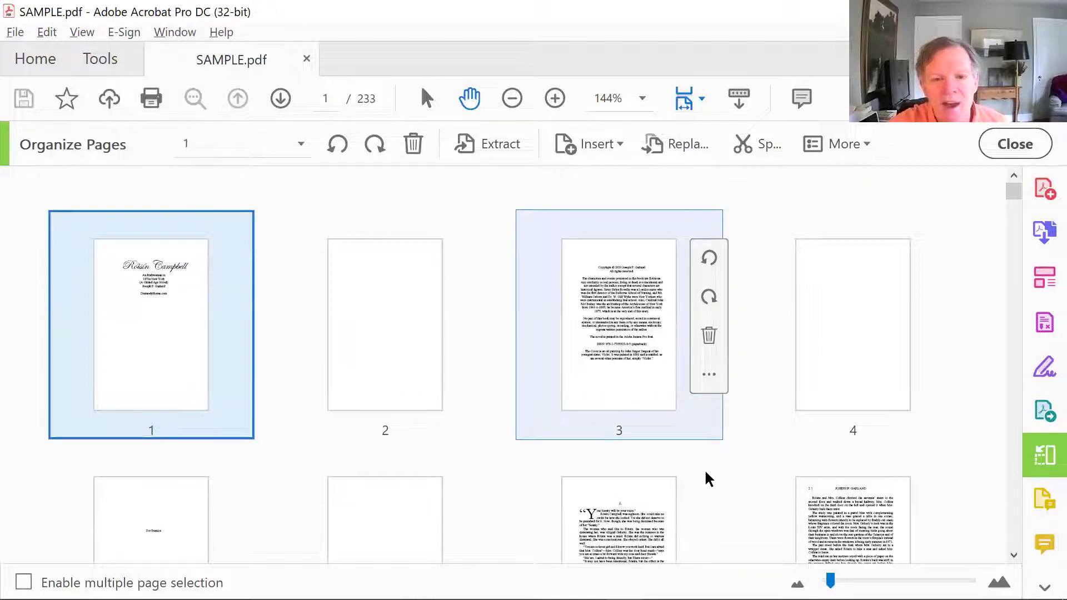
pyautogui.scroll(-3, 300, 435)
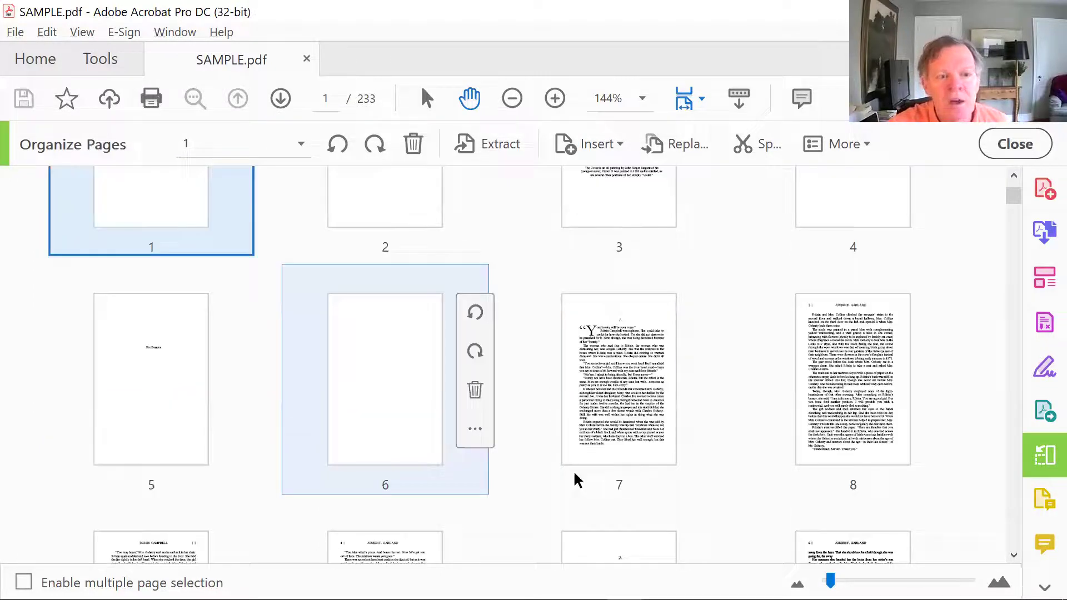
pyautogui.click(500, 450)
pyautogui.scroll(2, 502, 453)
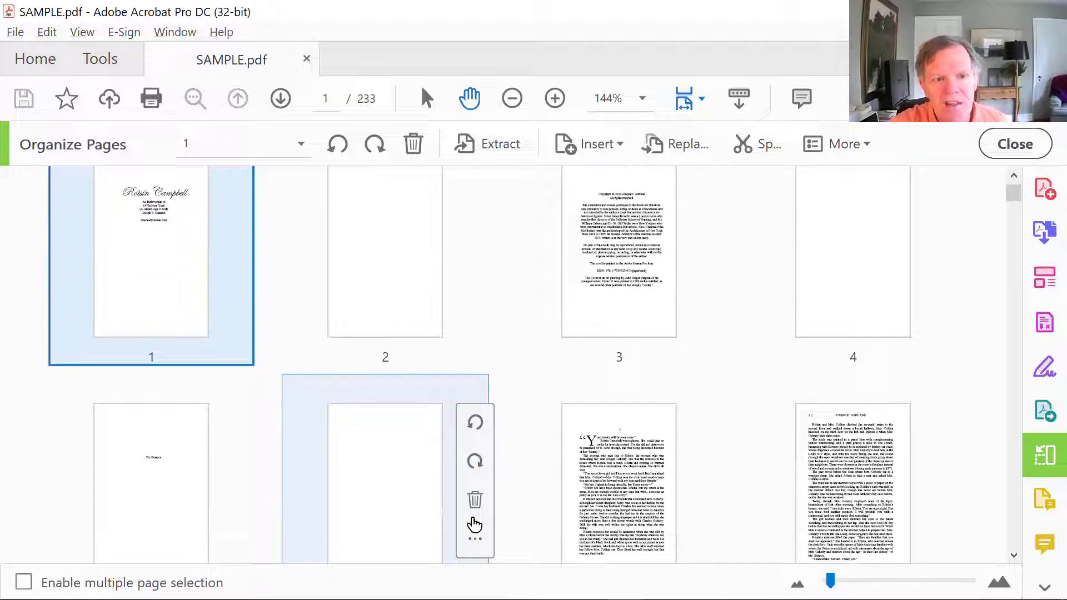
pyautogui.click(473, 517)
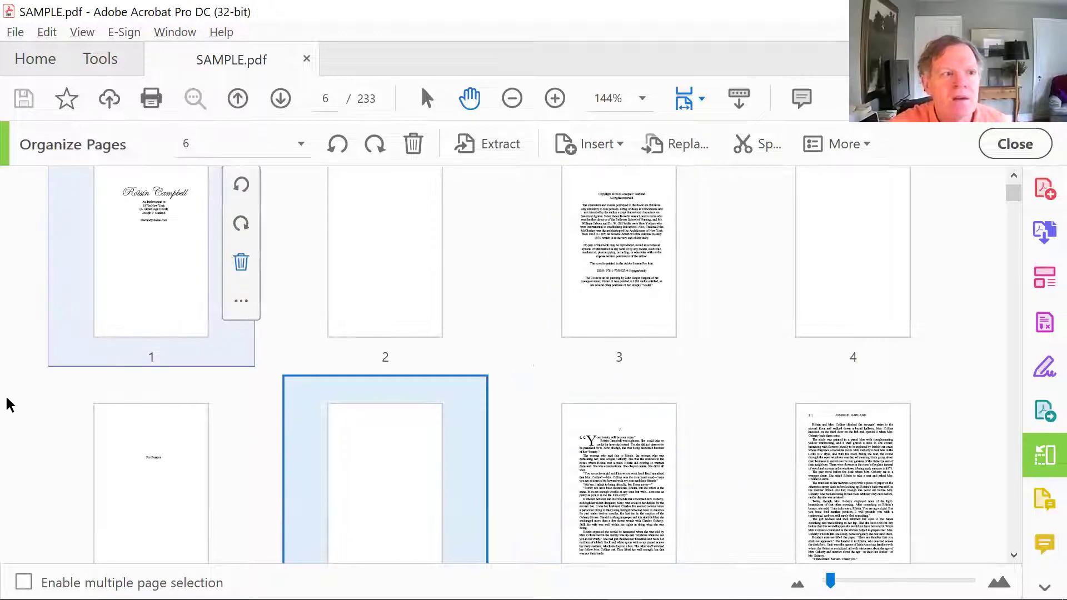
pyautogui.click(171, 399)
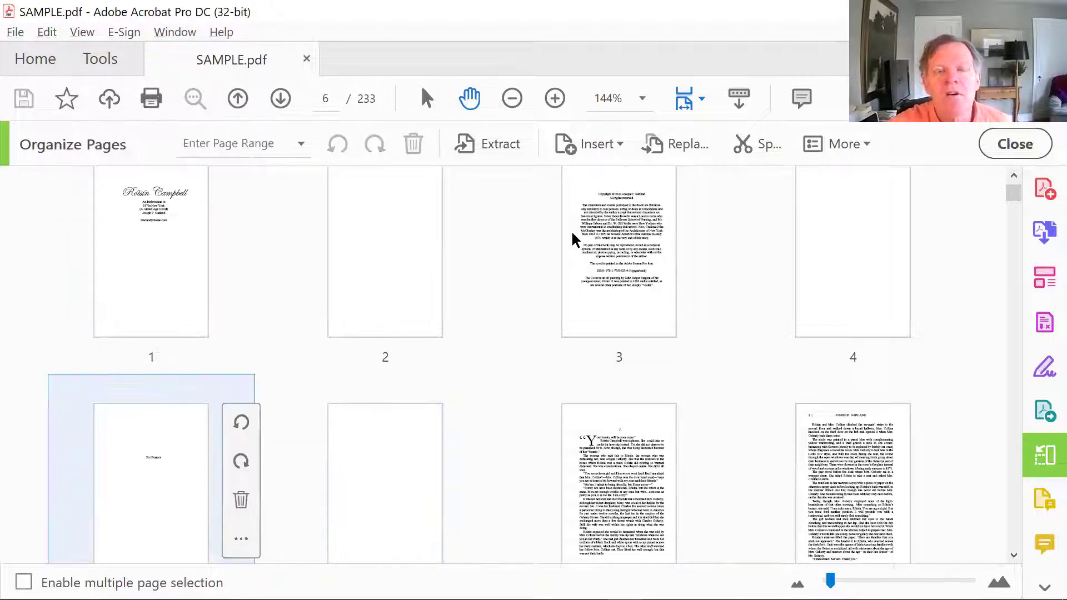
pyautogui.scroll(2, 575, 240)
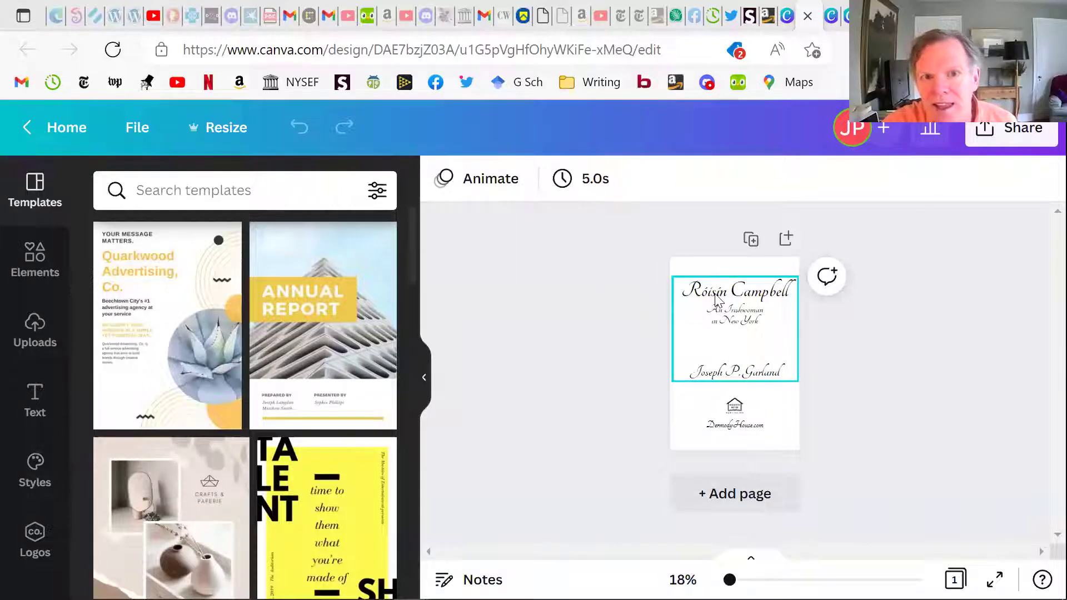
# Switch to Canva and create a resized copy of the title page design at 6 × 9 in
pyautogui.click(714, 325)
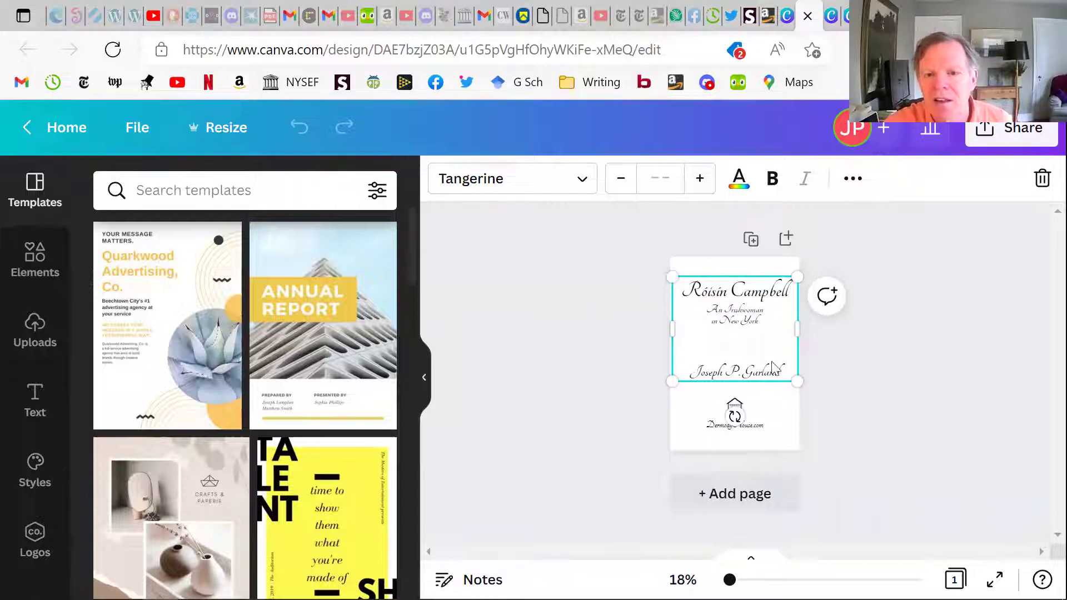
pyautogui.click(241, 127)
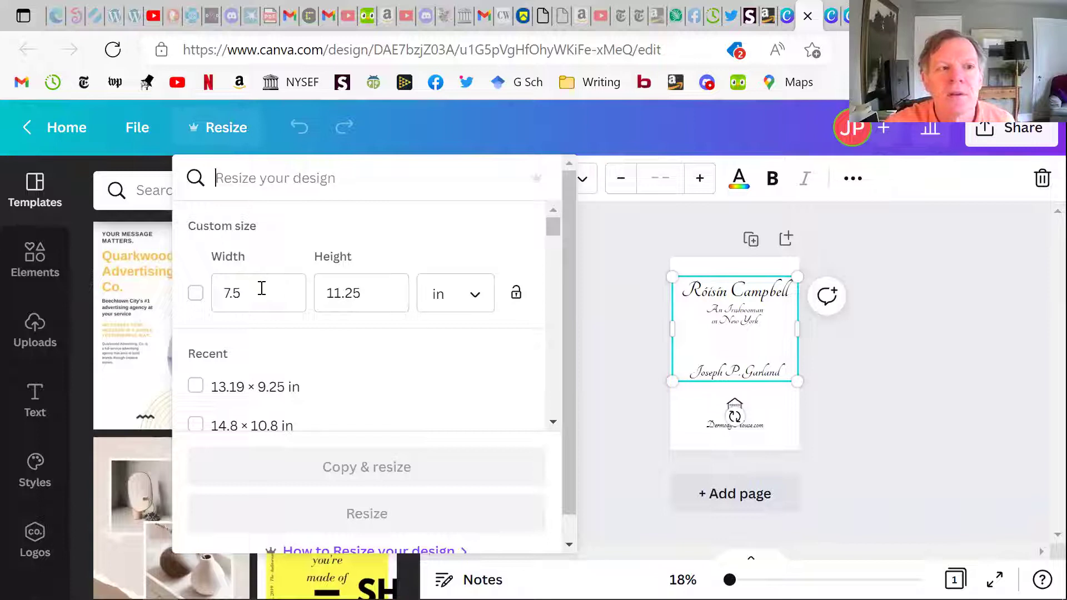
pyautogui.press('Tab')
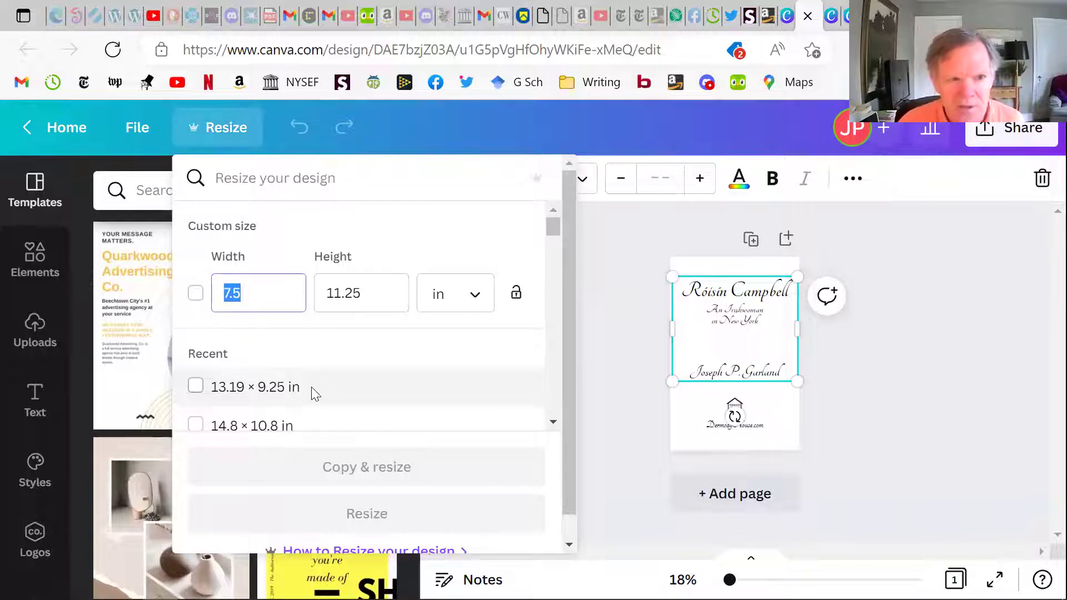
pyautogui.write('6')
pyautogui.press('Tab')
pyautogui.write('9')
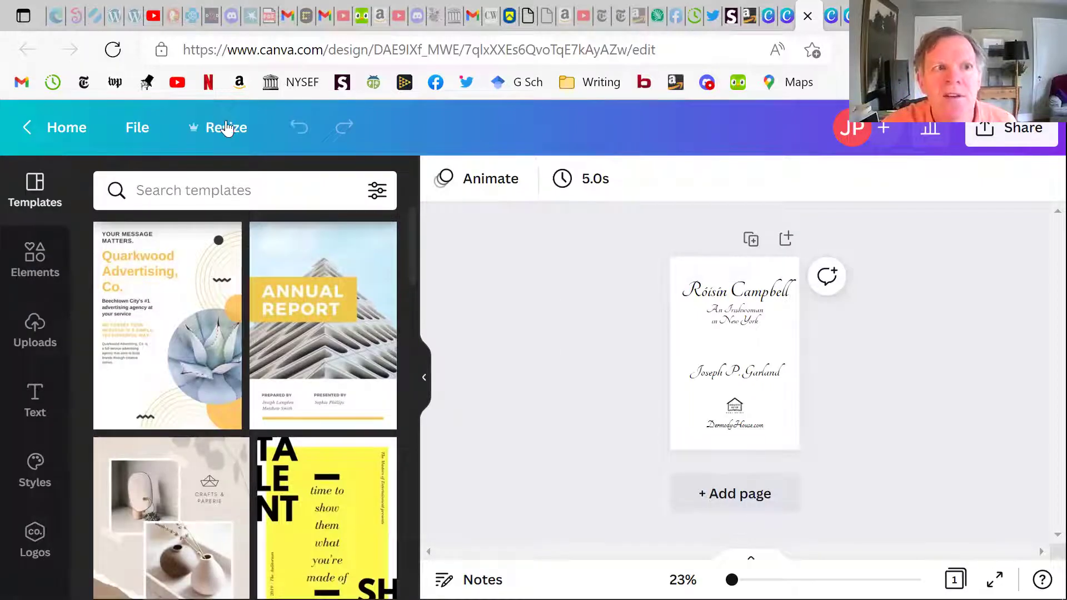
pyautogui.click(226, 127)
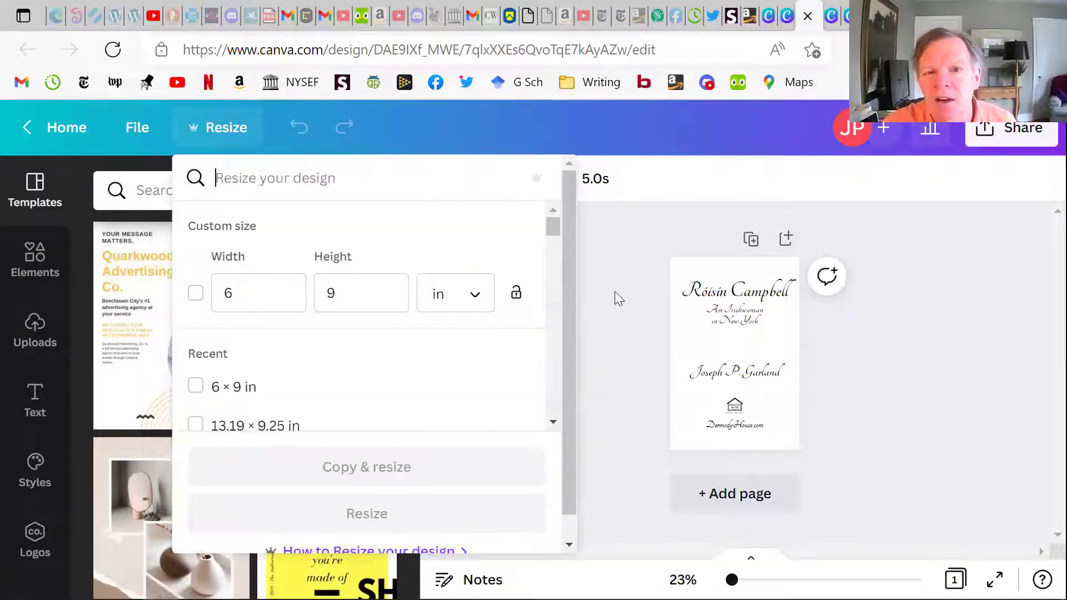
pyautogui.click(629, 276)
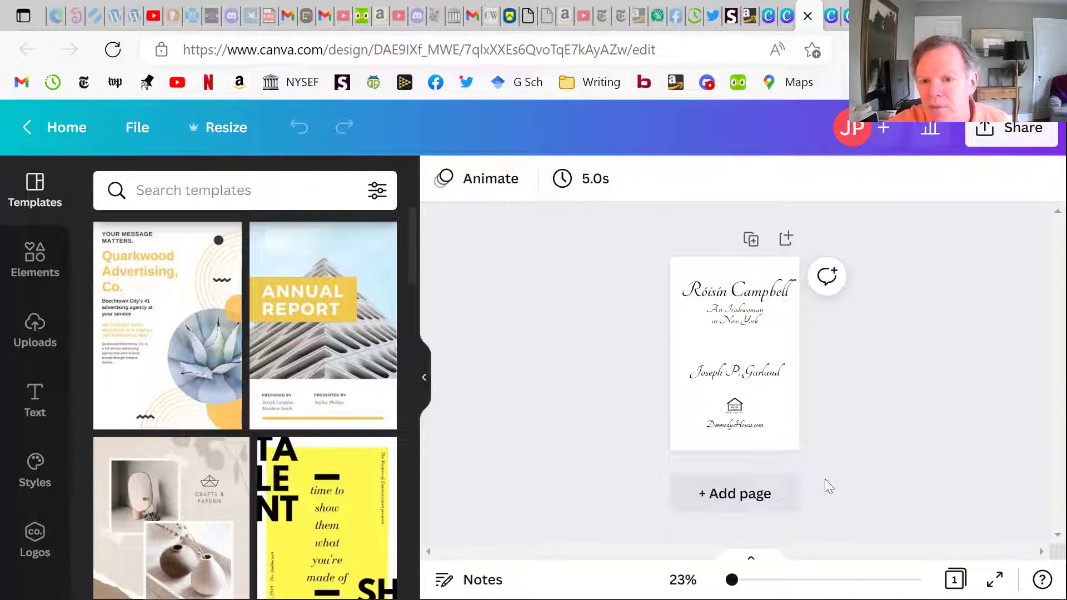
# Download the resized title page design as a PDF Print file without crop marks and bleed
pyautogui.click(783, 436)
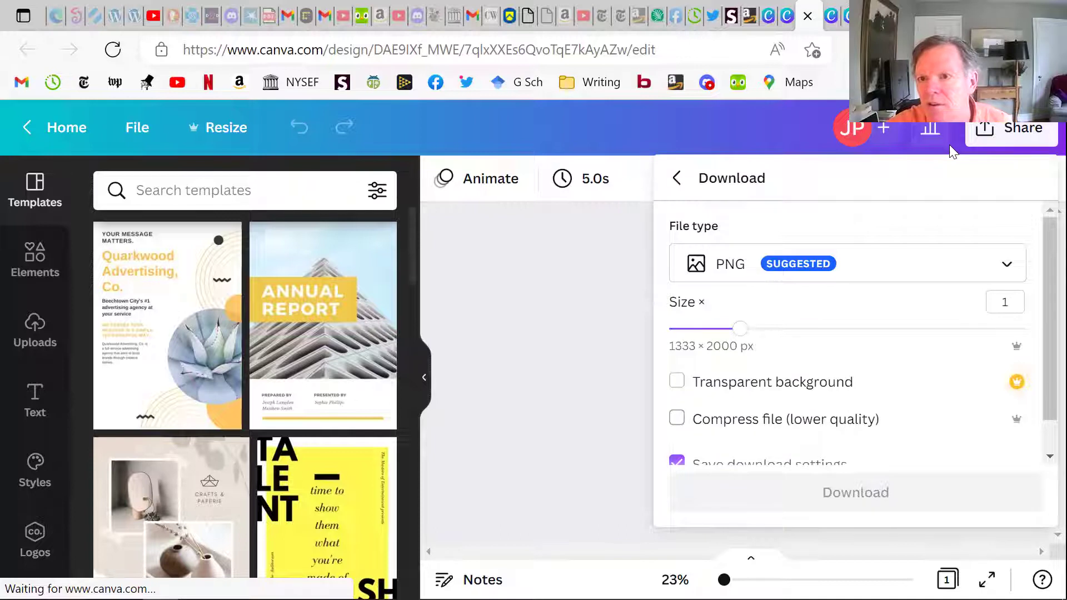
pyautogui.click(1007, 261)
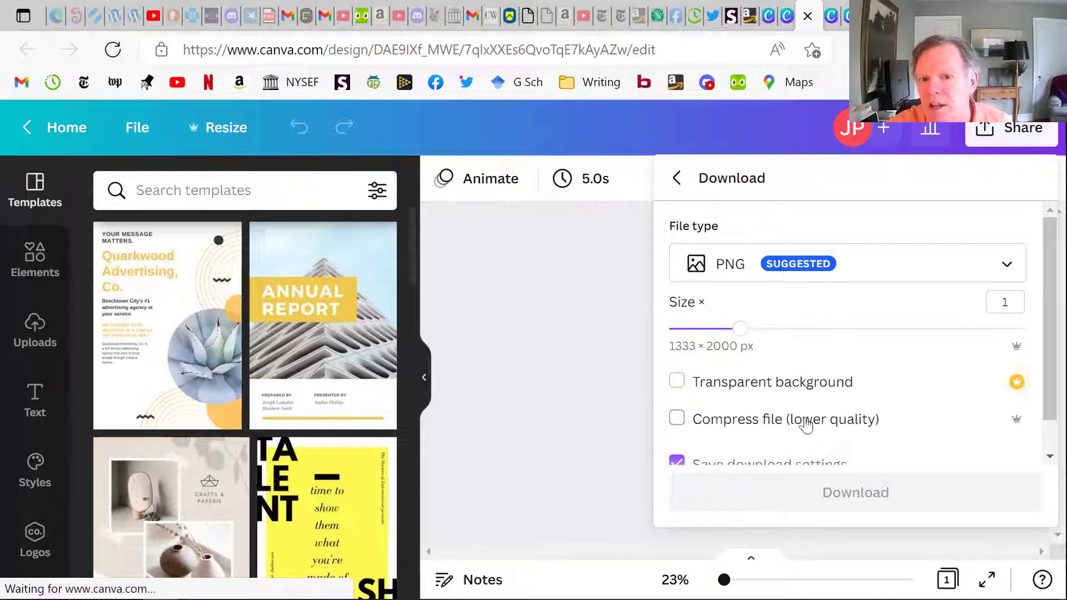
pyautogui.click(811, 391)
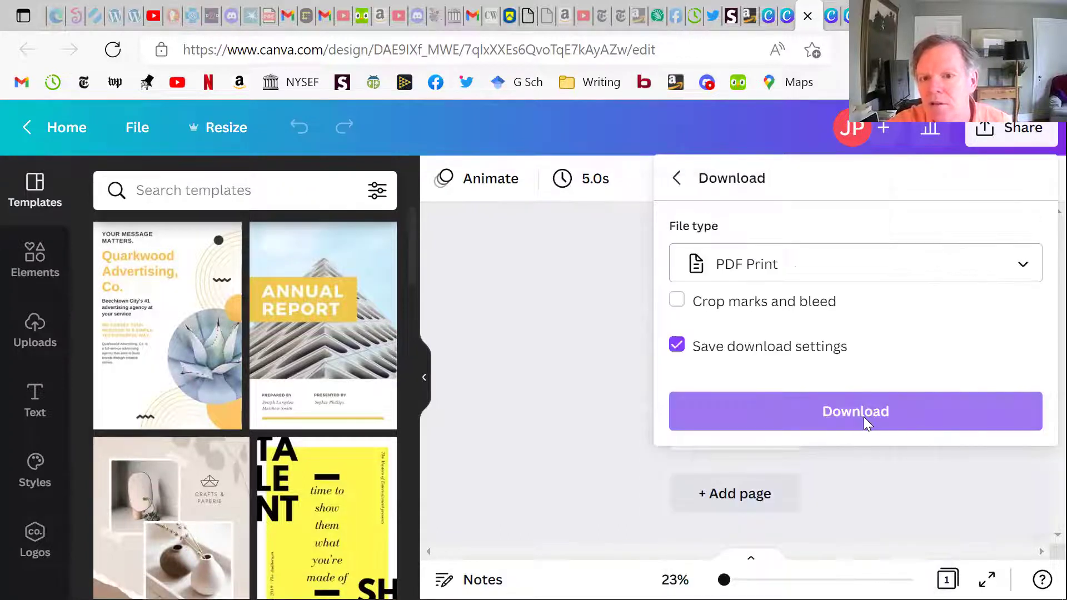
pyautogui.click(863, 414)
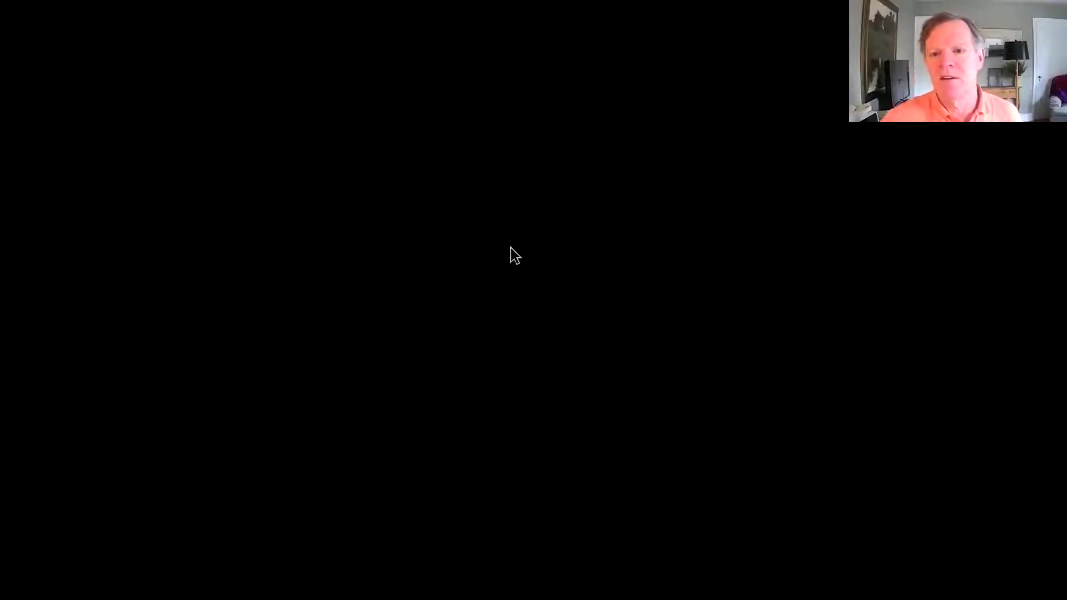
# Switch to Acrobat and insert the downloaded Roisin Cover Sheet PDF from the Downloads folder before the first page of SAMPLE.pdf
pyautogui.scroll(-3, 512, 254)
pyautogui.scroll(3, 526, 238)
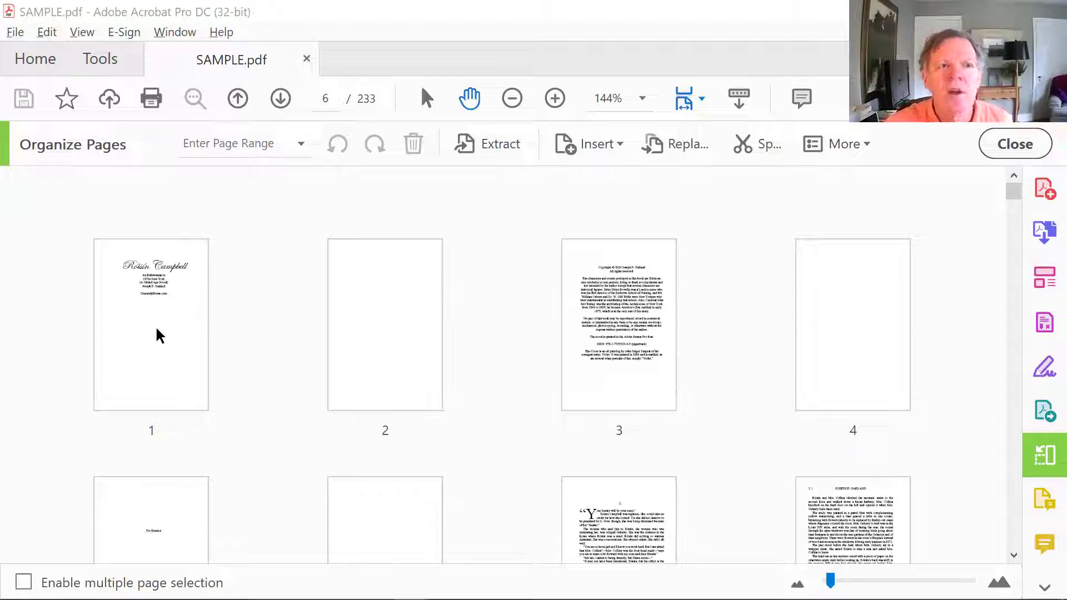
pyautogui.click(138, 295)
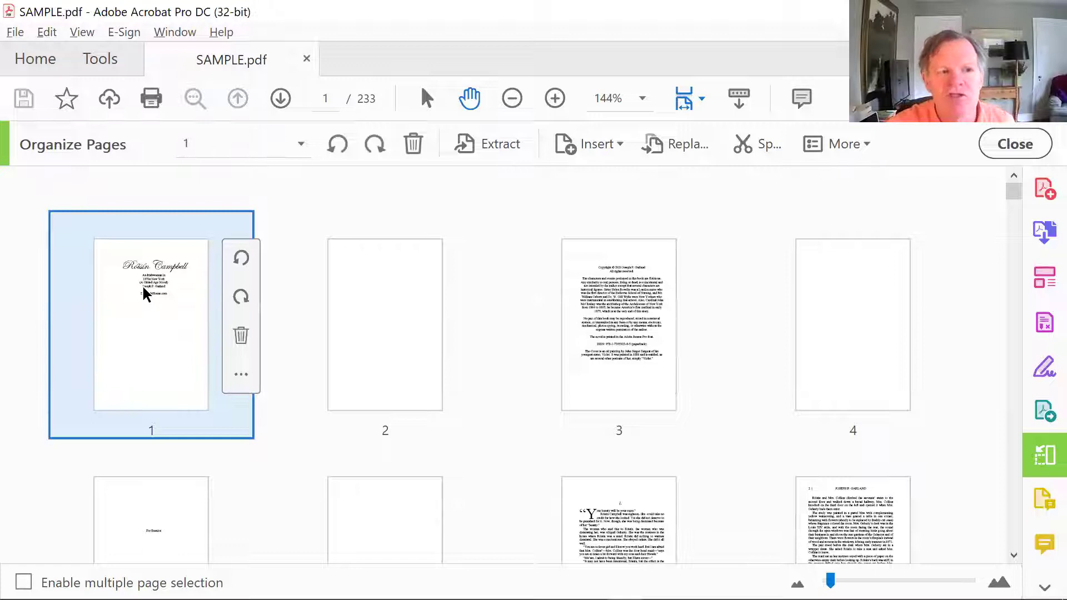
pyautogui.moveTo(143, 294); pyautogui.dragTo(608, 166)
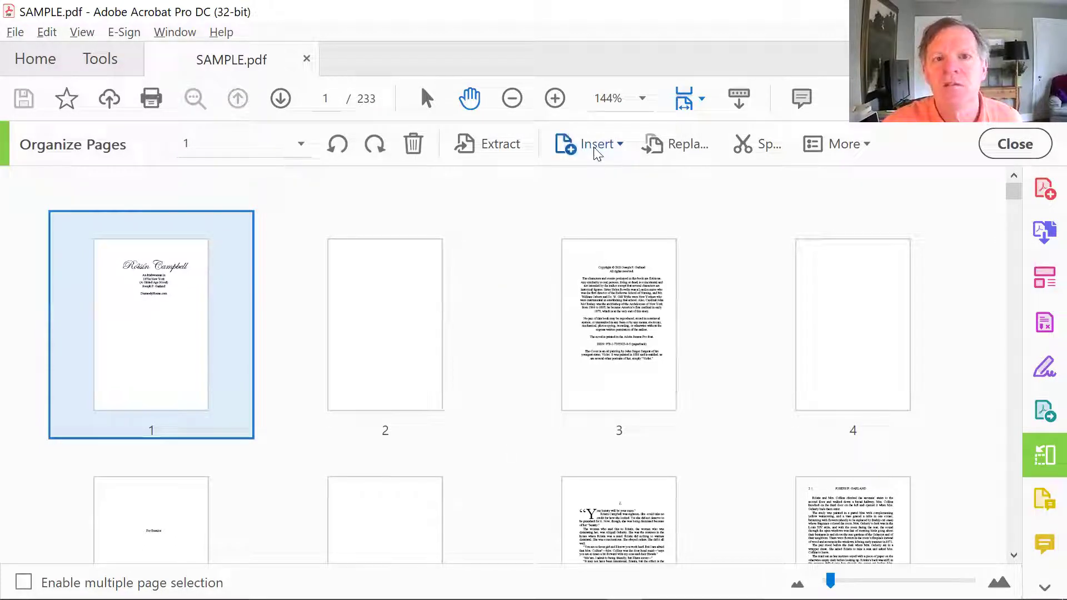
pyautogui.click(625, 150)
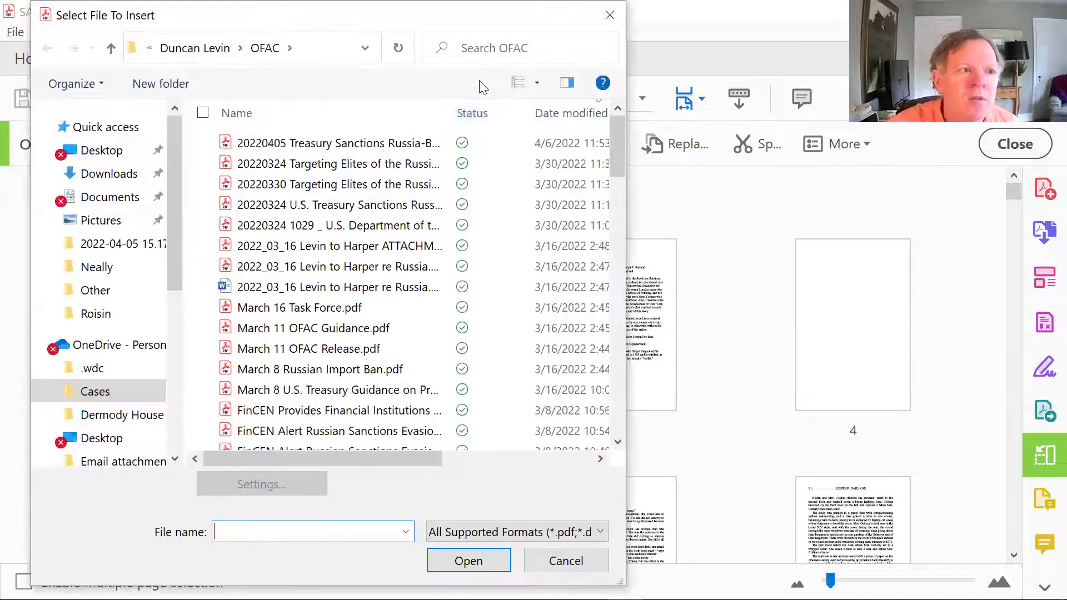
pyautogui.click(117, 180)
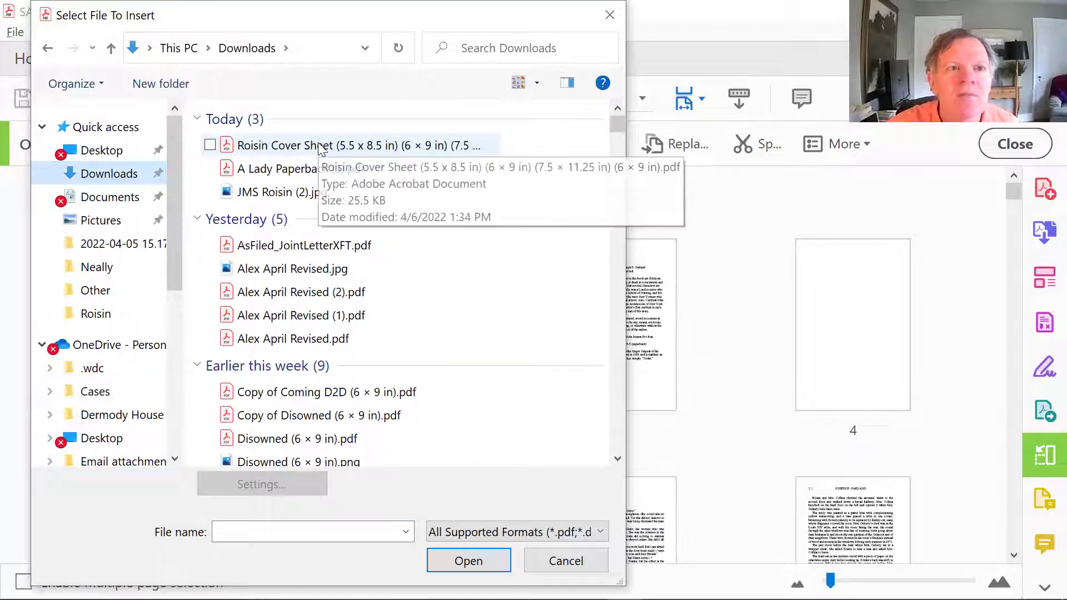
pyautogui.doubleClick(321, 145)
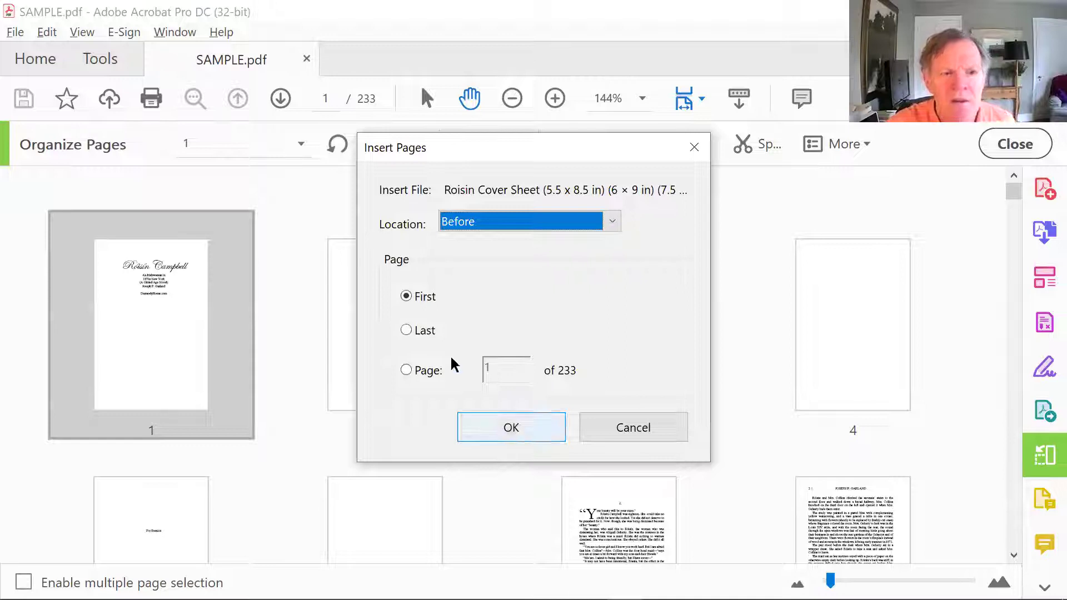
pyautogui.press('Return')
# Delete the original title page, page 2, from SAMPLE.pdf and save the document
pyautogui.click(475, 336)
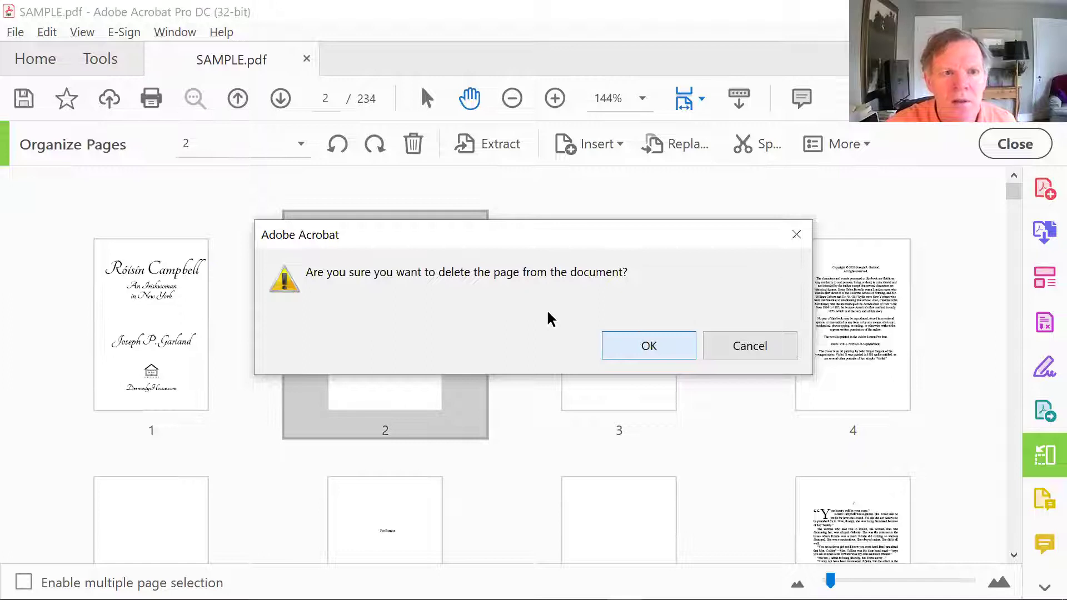
pyautogui.press('Return')
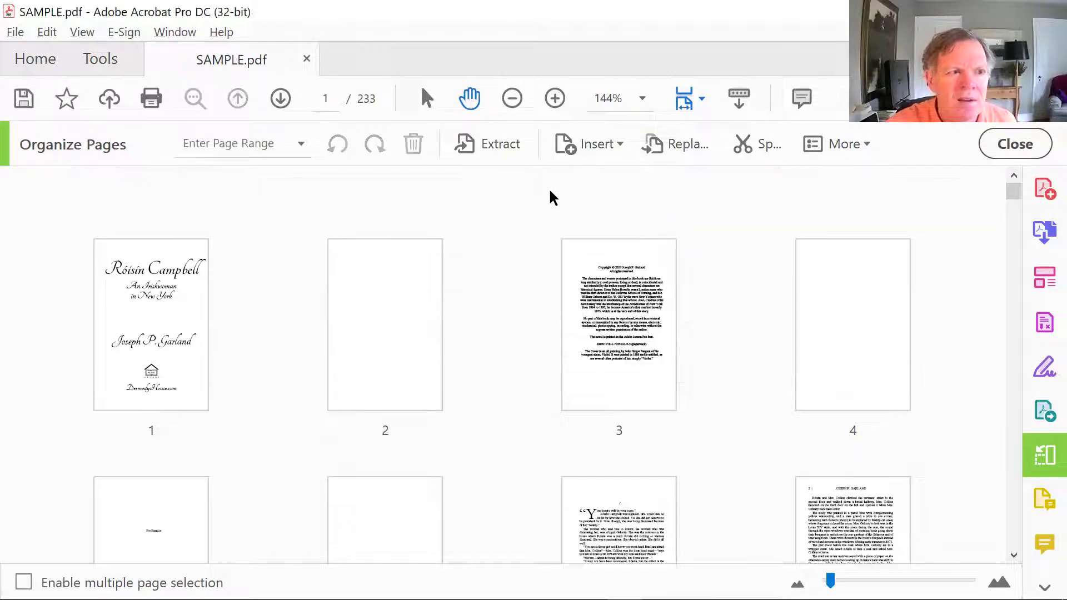
pyautogui.click(147, 311)
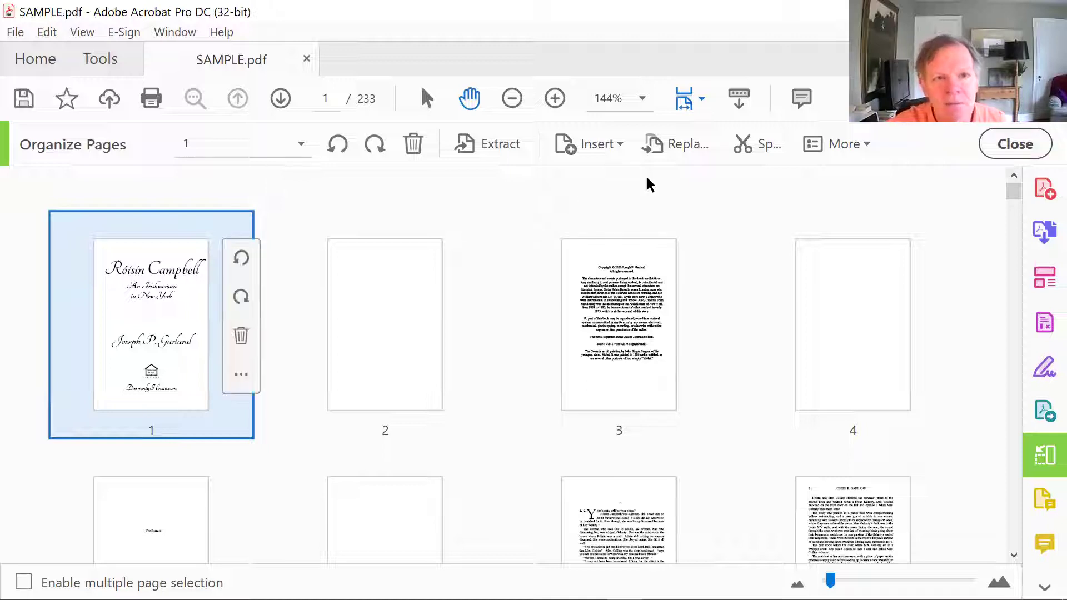
pyautogui.click(557, 193)
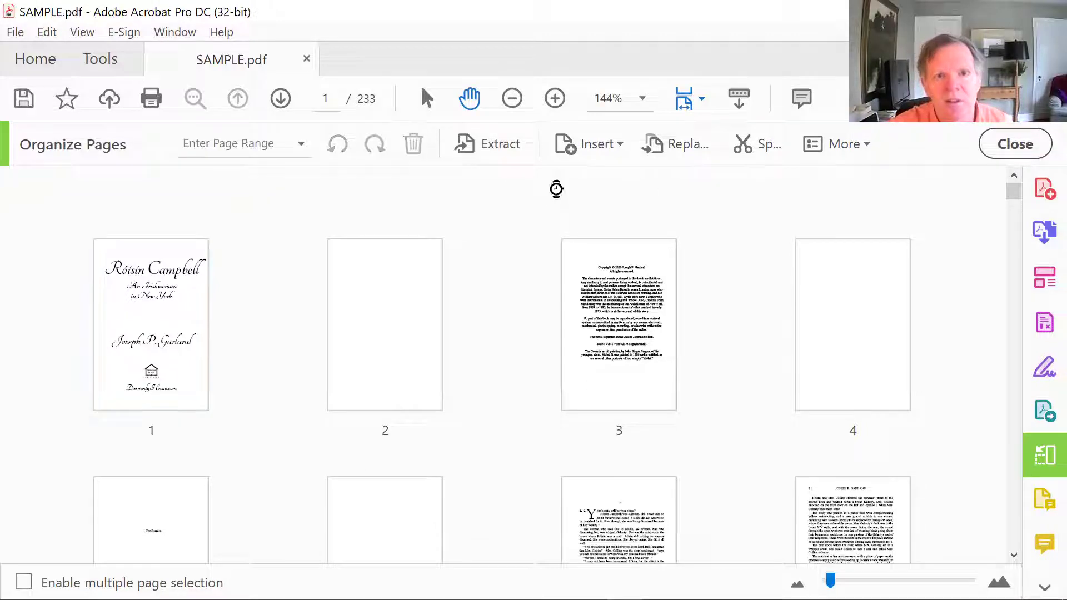
pyautogui.click(12, 34)
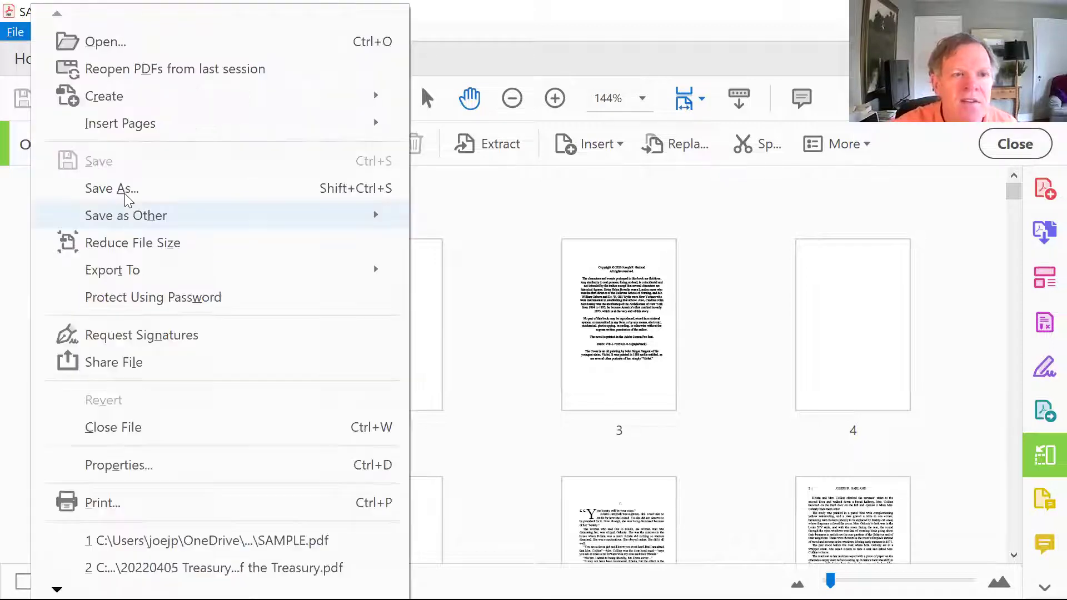
pyautogui.click(126, 195)
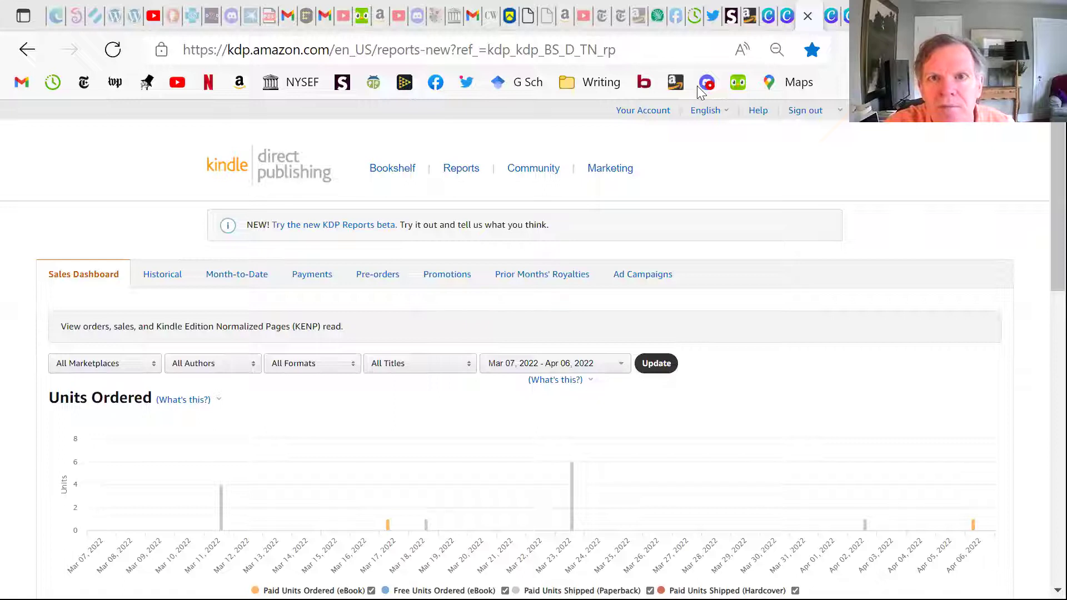
# Switch to the paperback content page in Kindle Direct Publishing and upload SAMPLE.pdf from the Stories > Roisin folder as the manuscript
pyautogui.hotkey('ctrl', 'Tab')
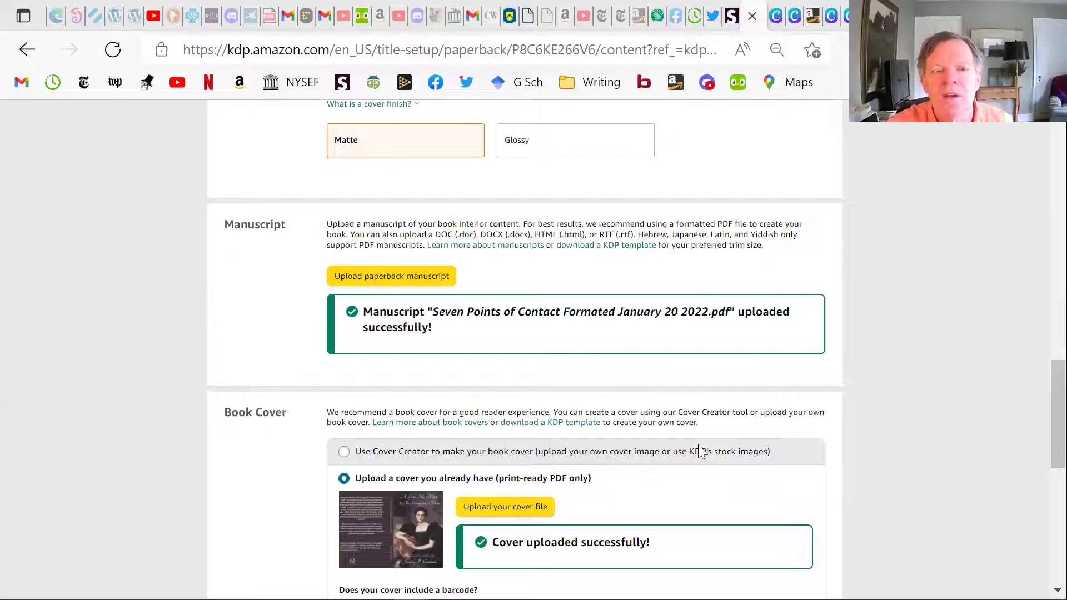
pyautogui.scroll(-1, 701, 451)
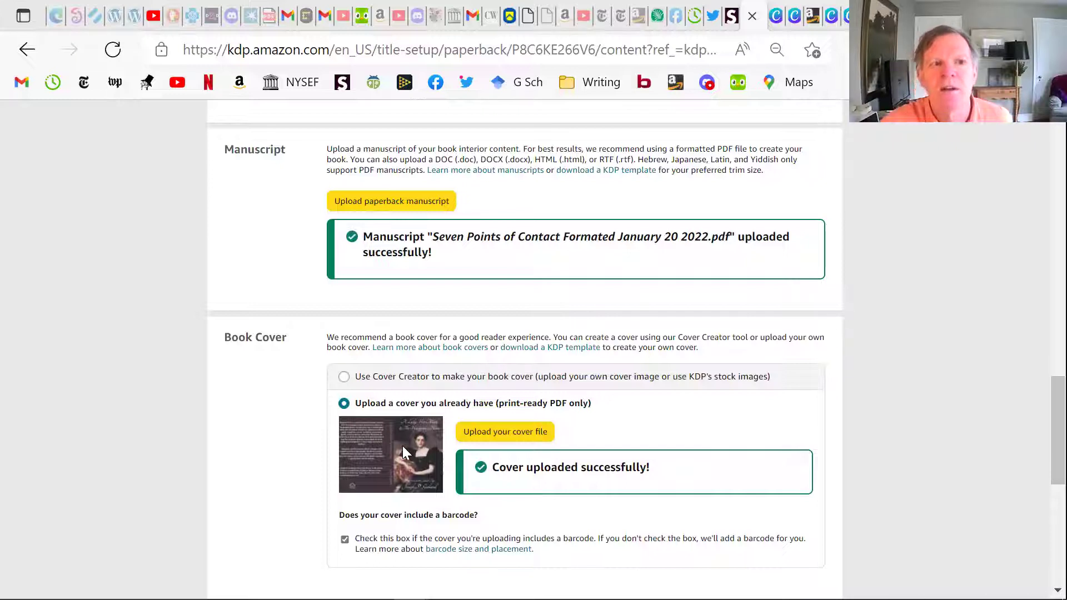
pyautogui.click(431, 200)
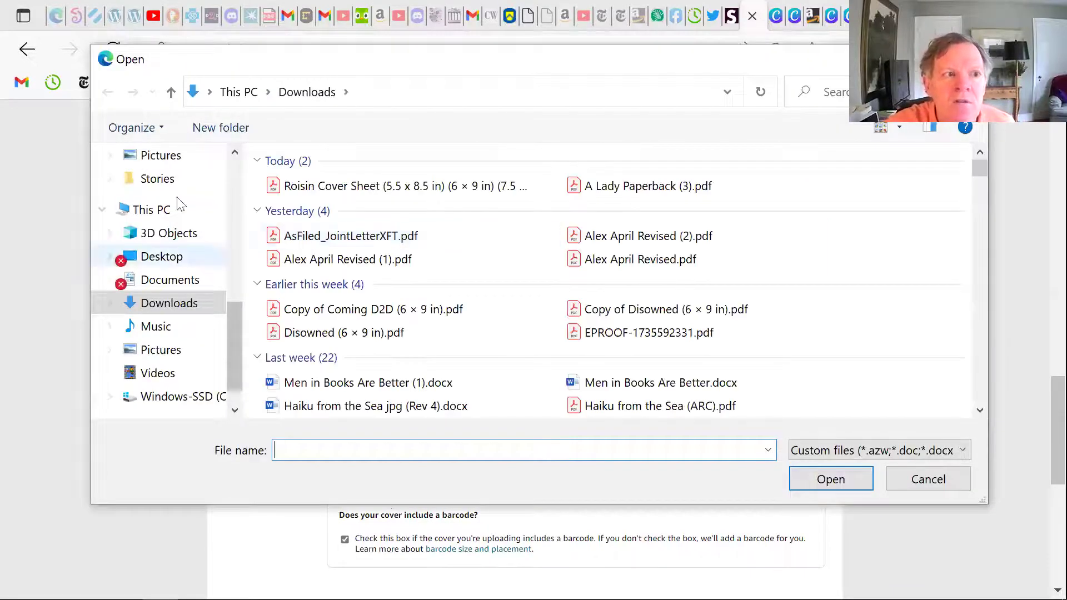
pyautogui.scroll(2, 179, 205)
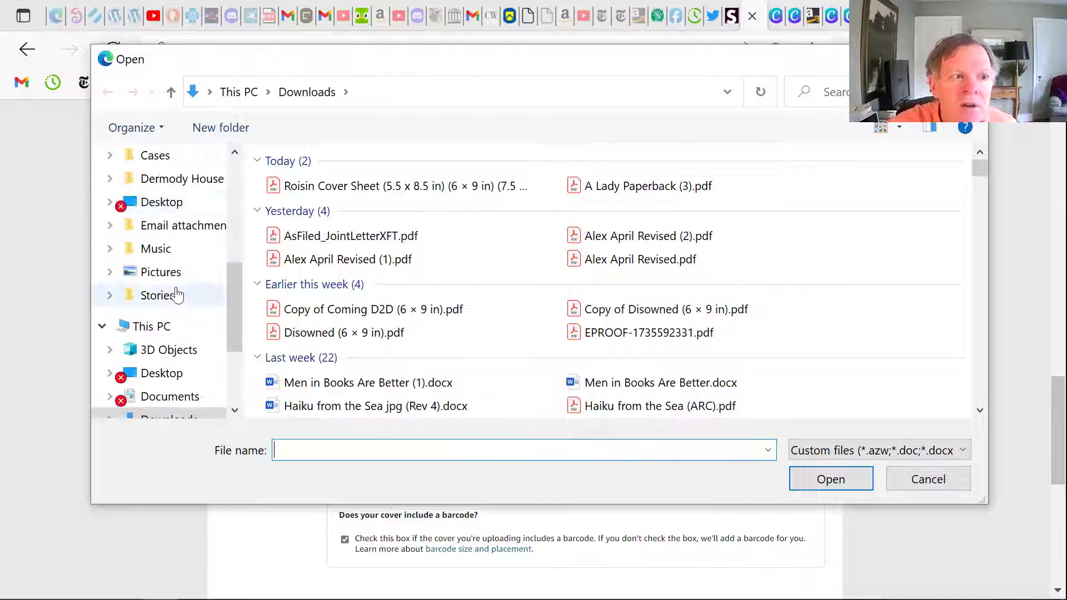
pyautogui.click(177, 295)
pyautogui.scroll(-5, 310, 307)
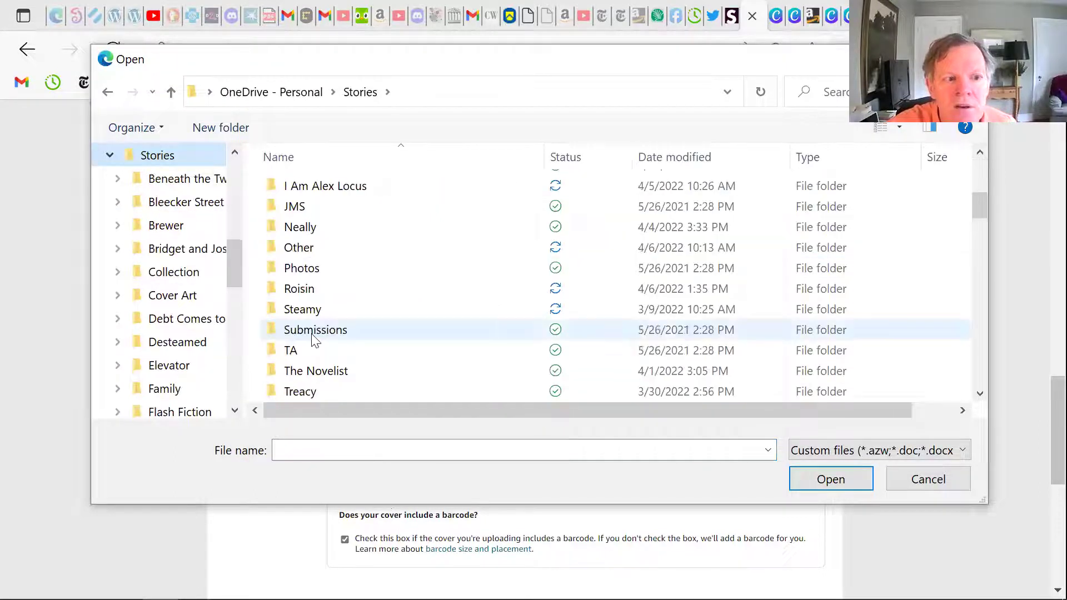
pyautogui.doubleClick(322, 288)
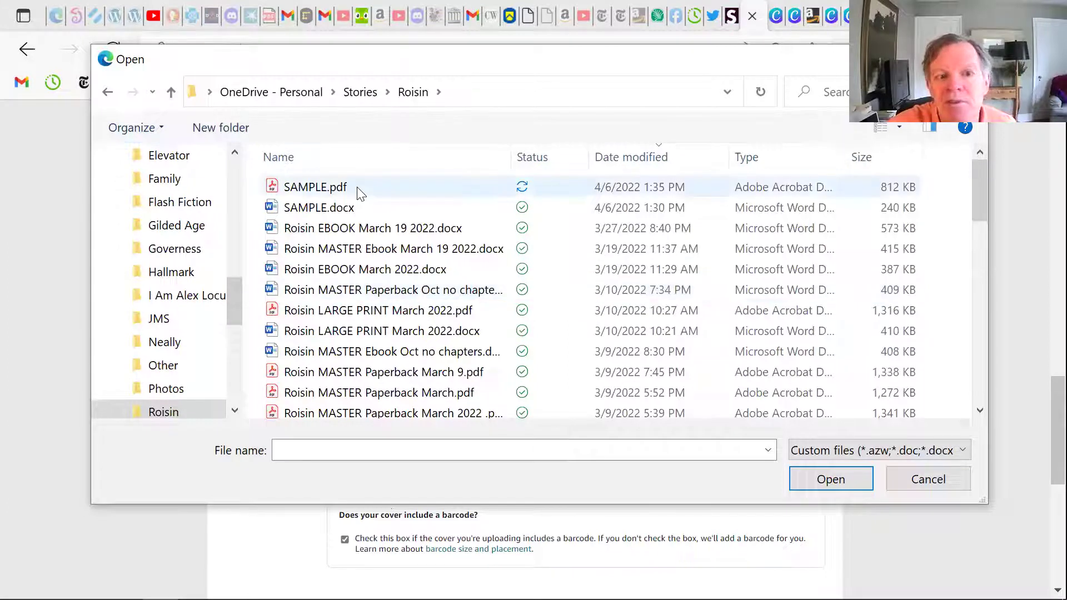
pyautogui.doubleClick(275, 283)
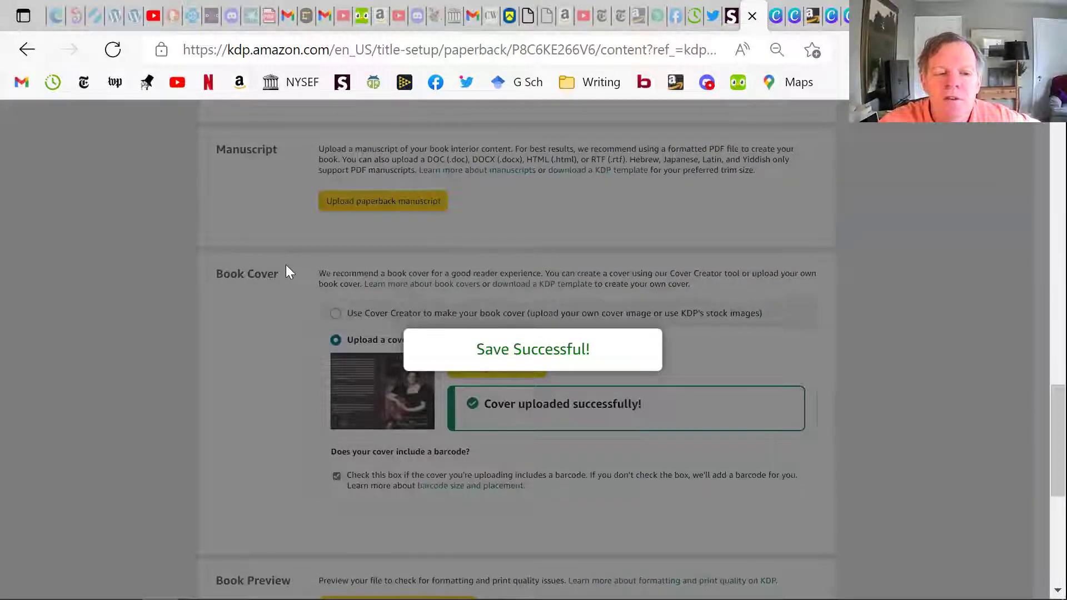
# Launch the book previewer for the uploaded paperback manuscript and cover
pyautogui.scroll(-3, 346, 380)
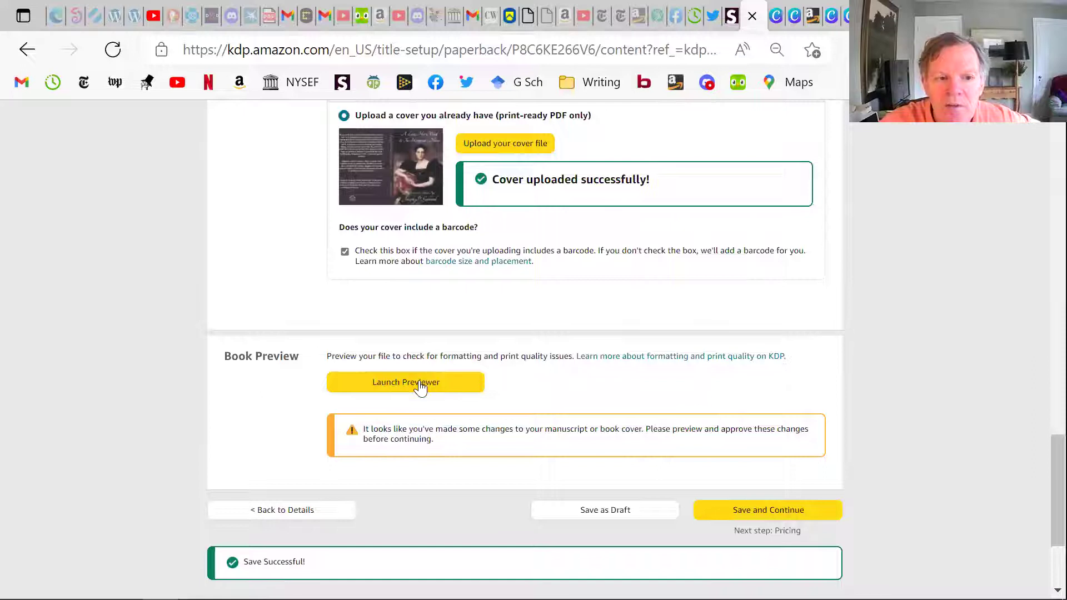
pyautogui.click(417, 384)
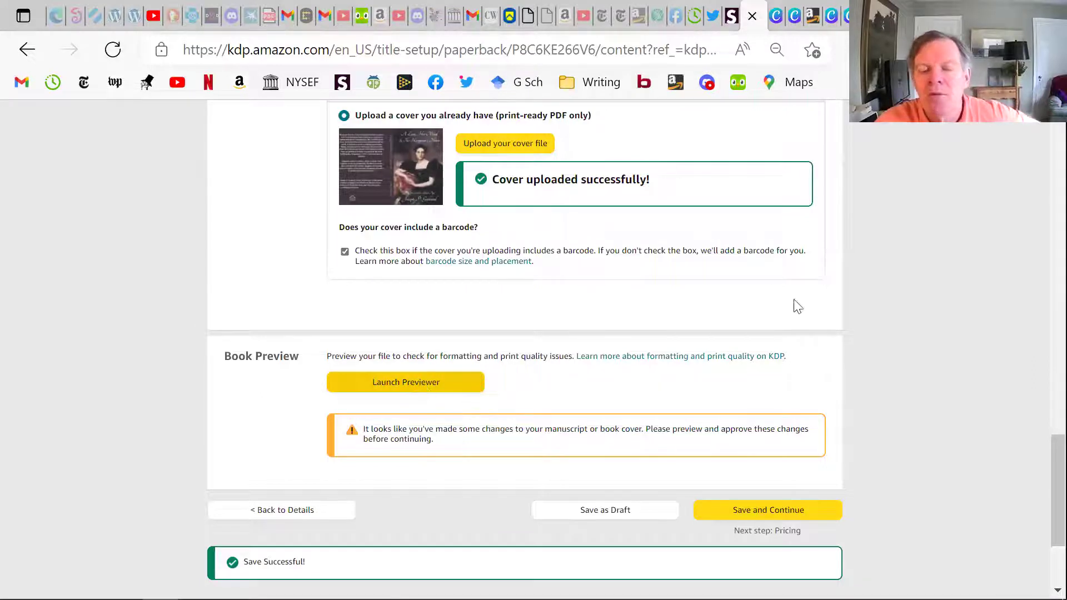